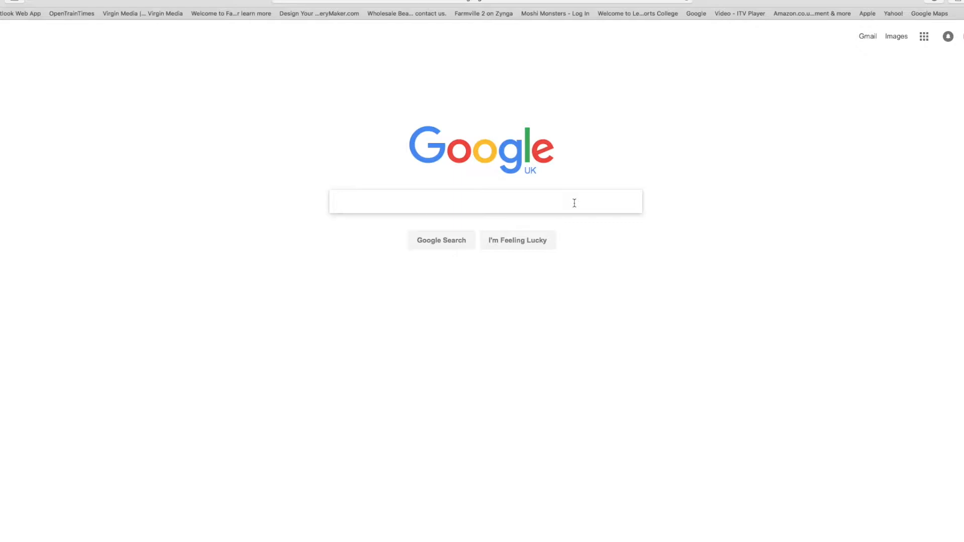
- Search Google for "obs" and open the download page of the Open Broadcaster Software site
text(obs)
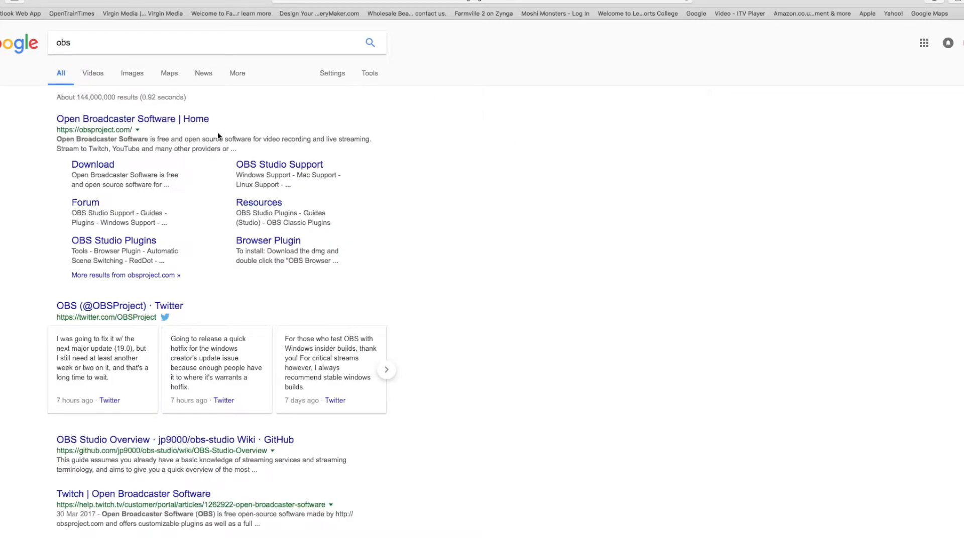
click(169, 121)
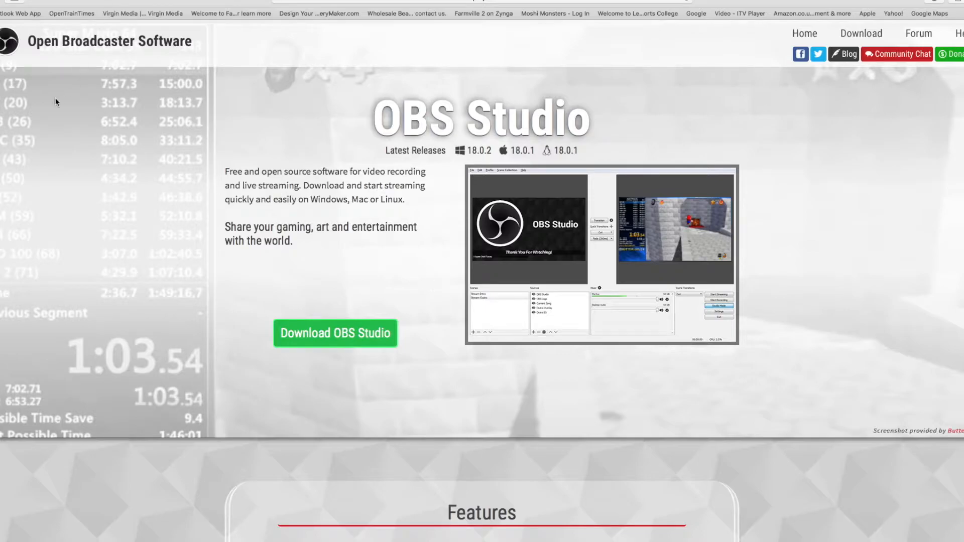
scroll(644, 326, down, 4)
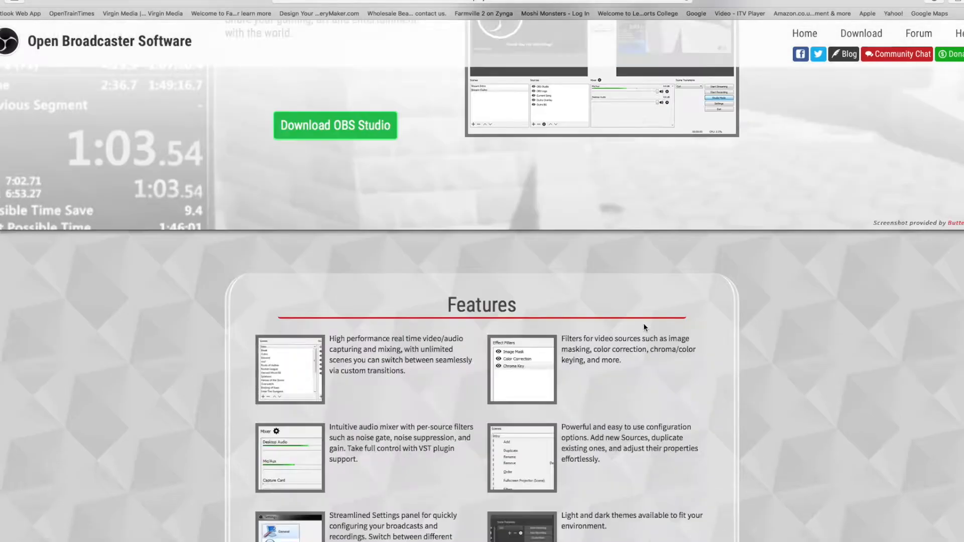
scroll(644, 327, down, 12)
scroll(643, 327, up, 16)
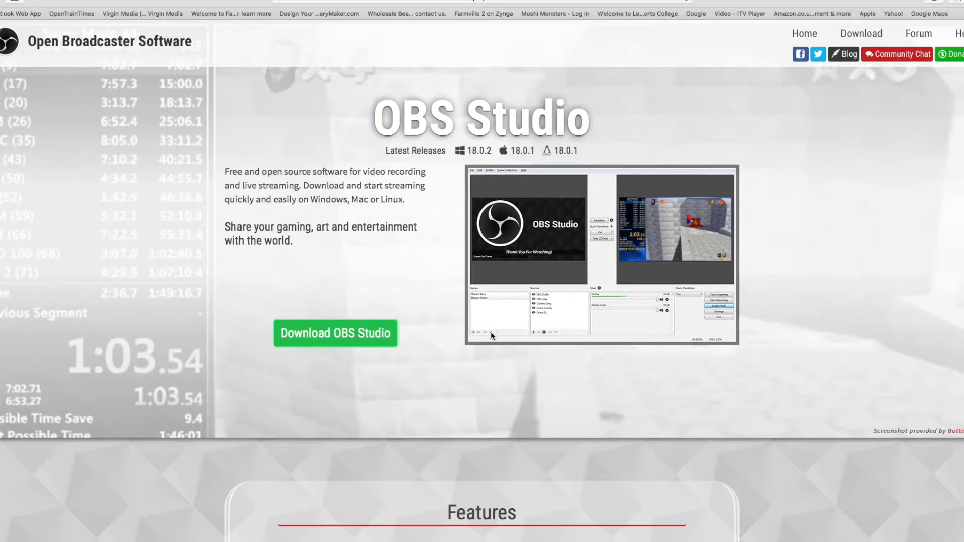
click(858, 40)
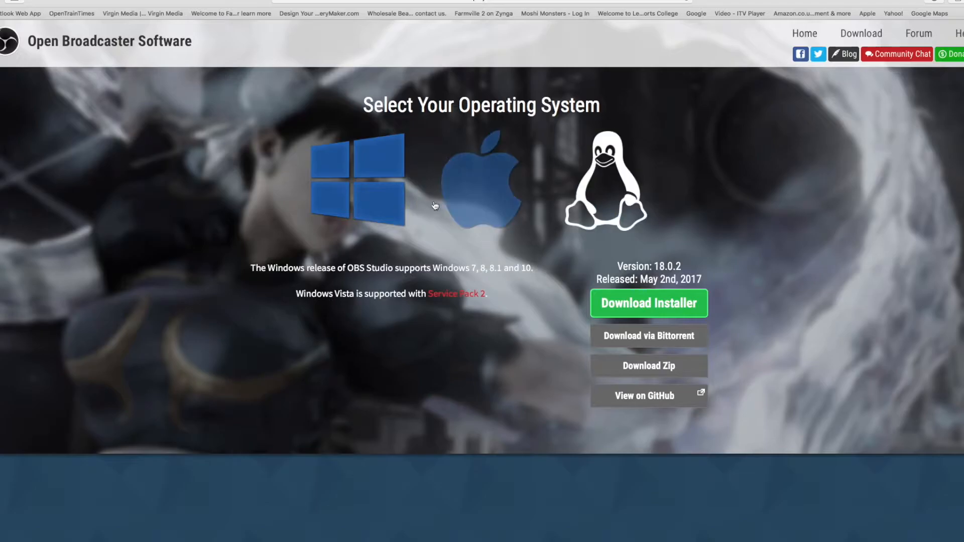
- Compare the OBS Studio download options for Windows, Mac and Linux, ending on the Mac release
click(482, 181)
click(594, 190)
click(522, 180)
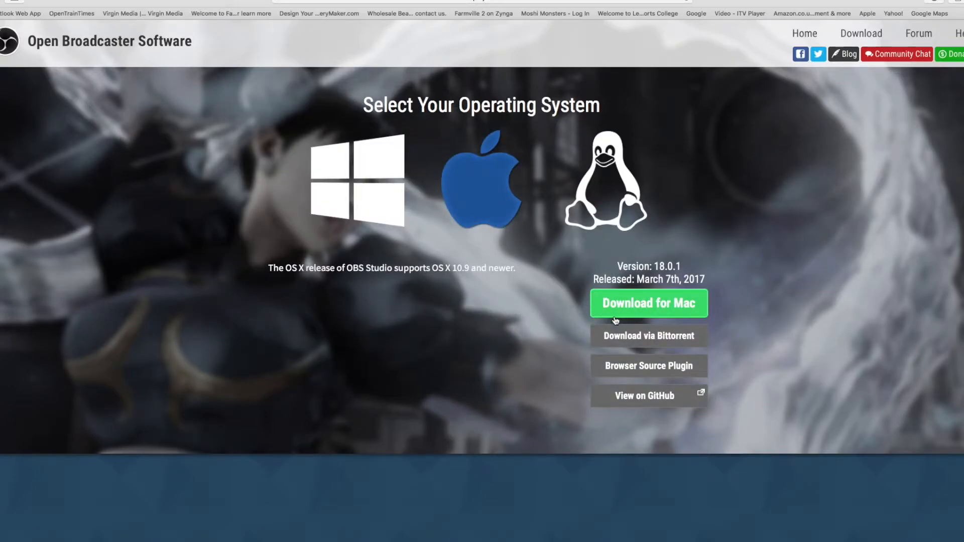
click(596, 206)
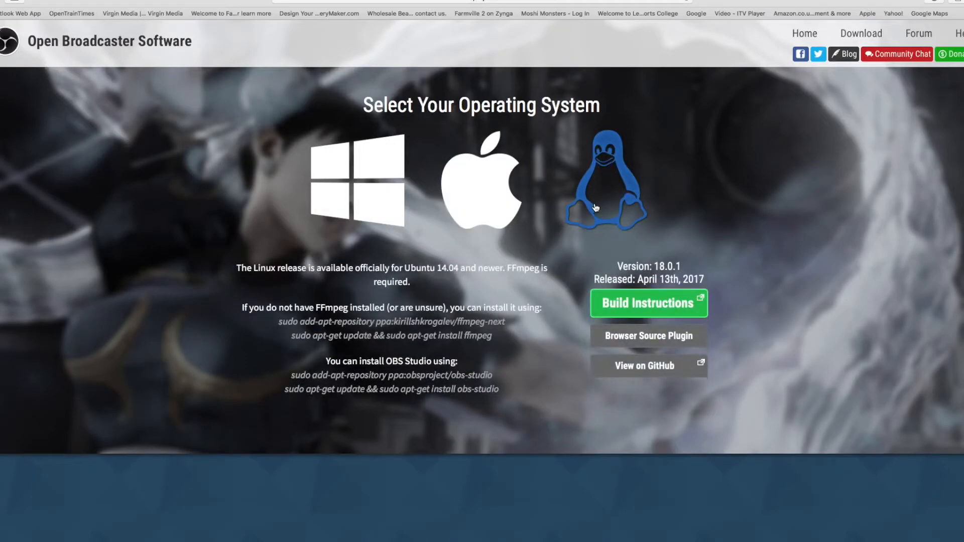
click(367, 206)
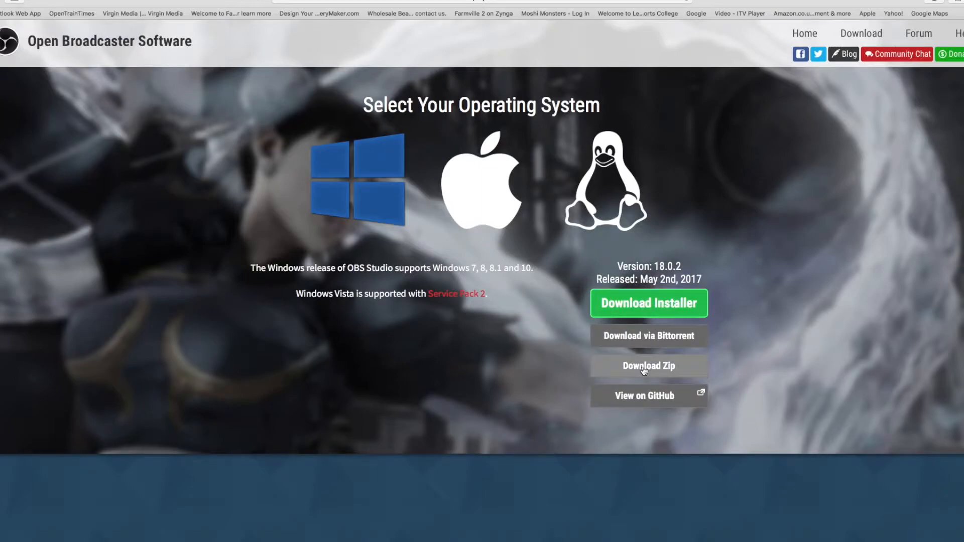
click(512, 216)
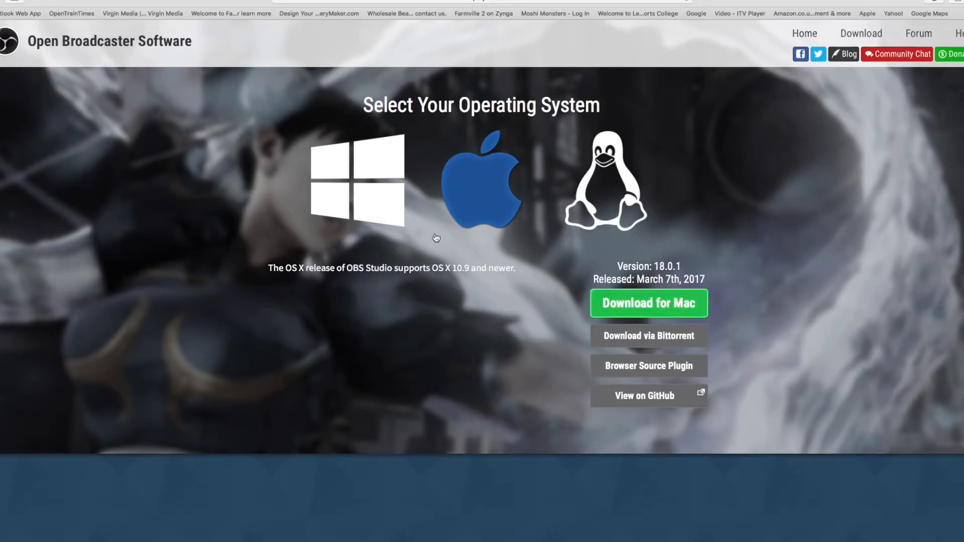
click(401, 211)
click(615, 164)
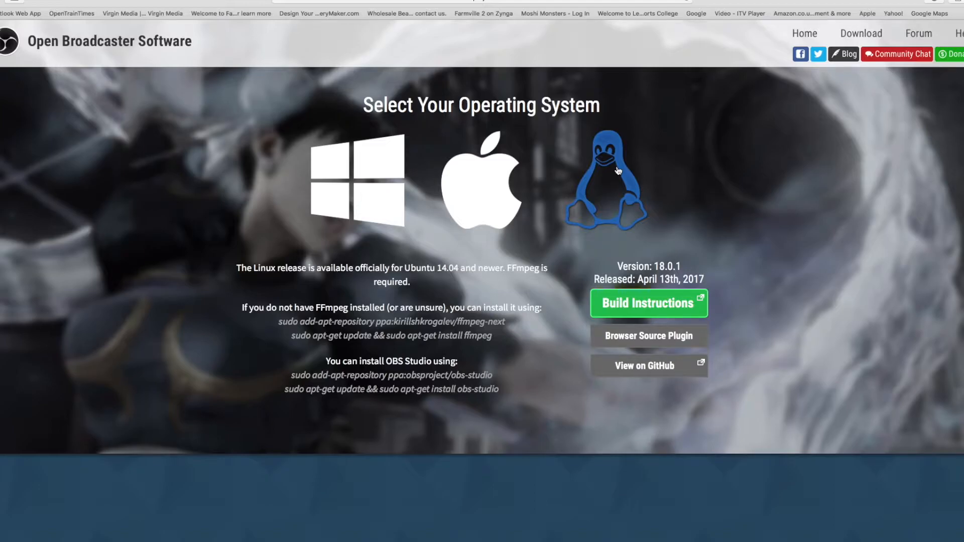
click(513, 182)
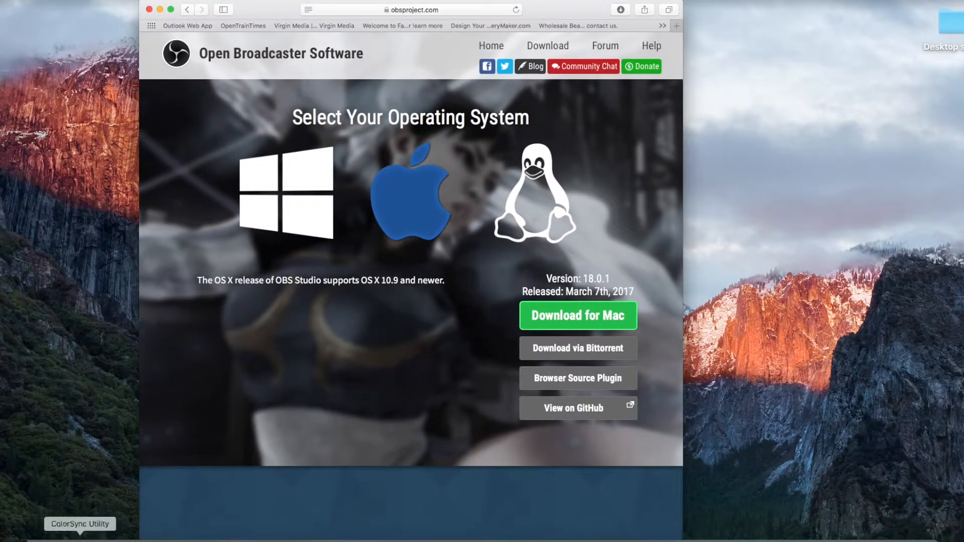
- Find OBS among the installed applications and launch it
click(50, 536)
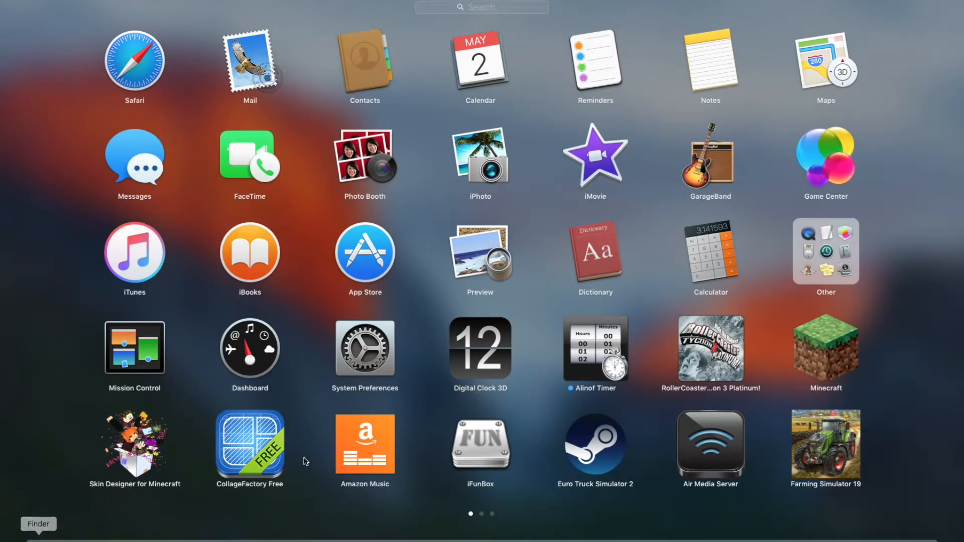
scroll(536, 328, right, 3)
scroll(536, 332, right, 3)
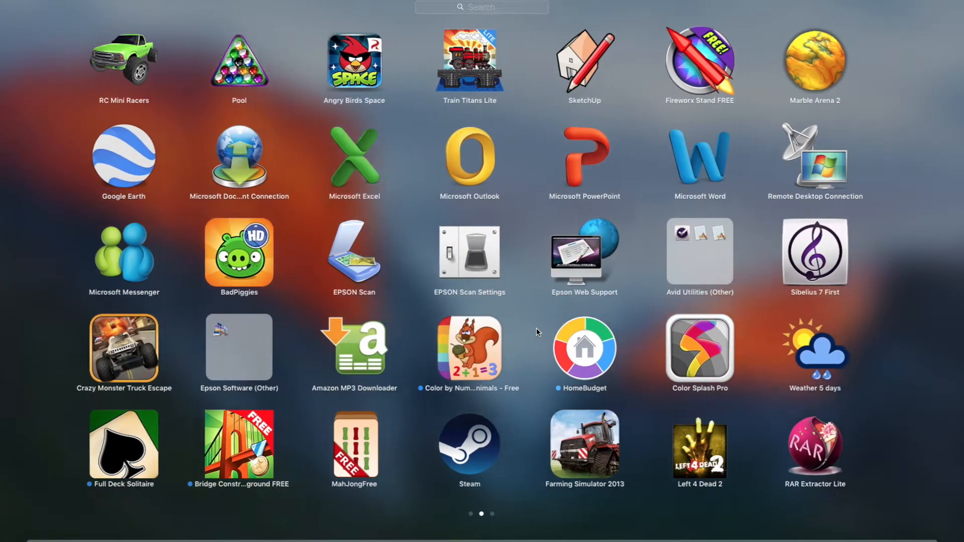
click(350, 169)
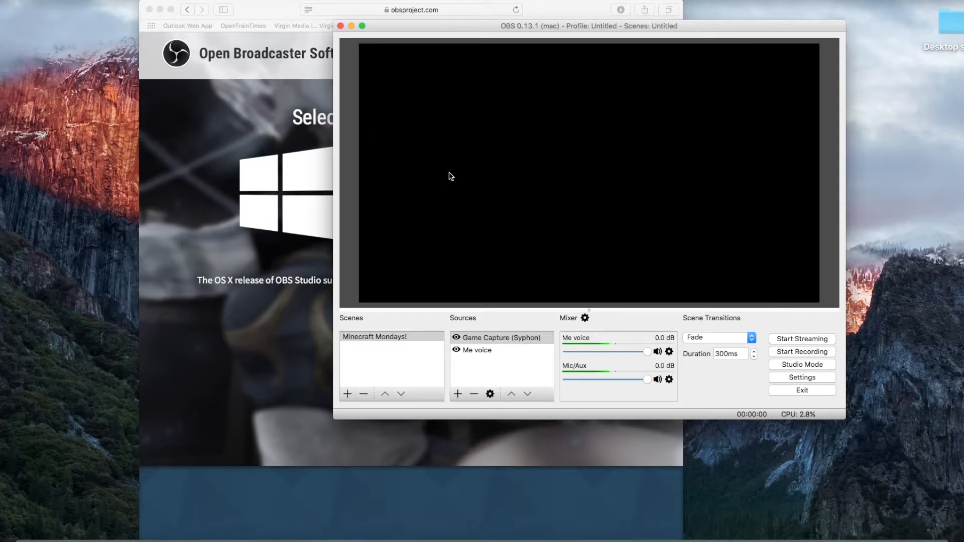
- Minimize the browser window and reposition the OBS window nearer the middle of the desktop
click(252, 9)
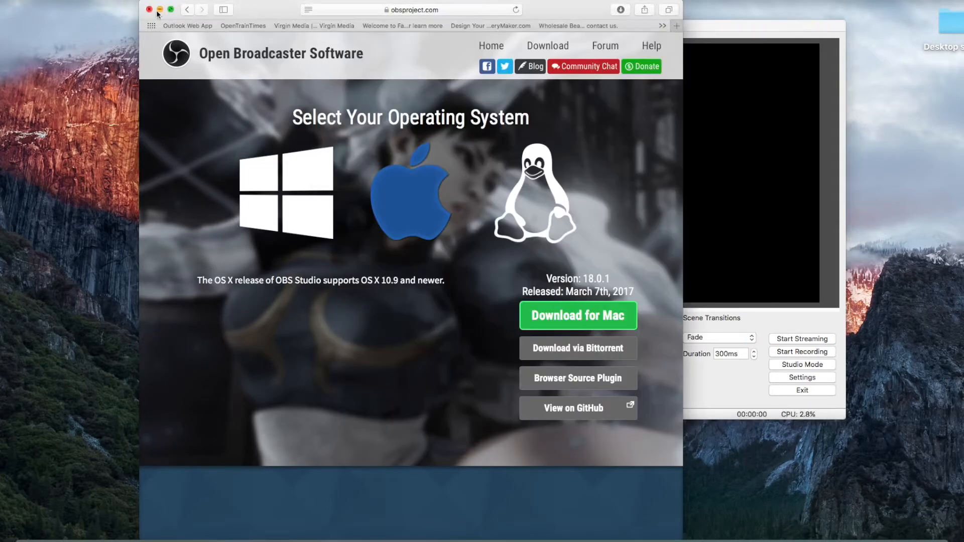
click(159, 10)
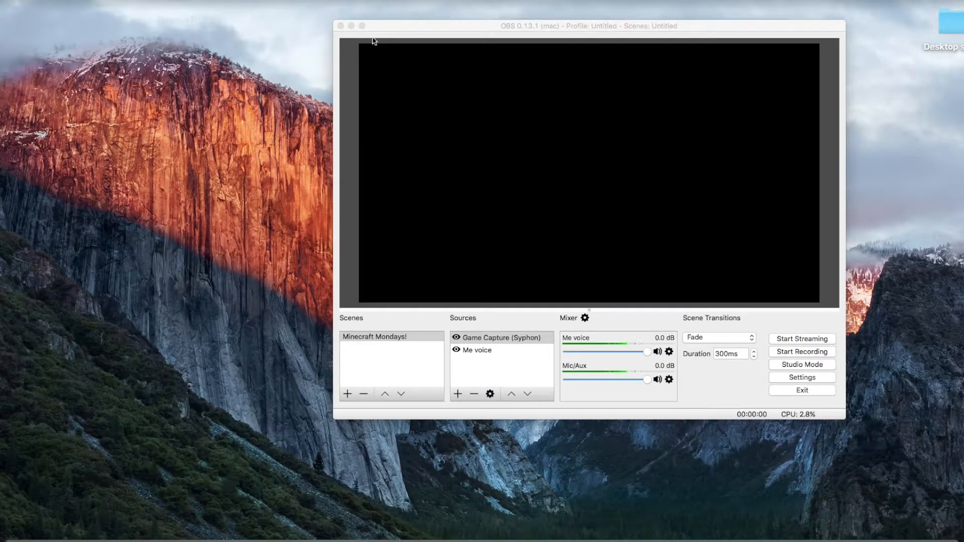
click(410, 28)
drag(392, 29, 291, 61)
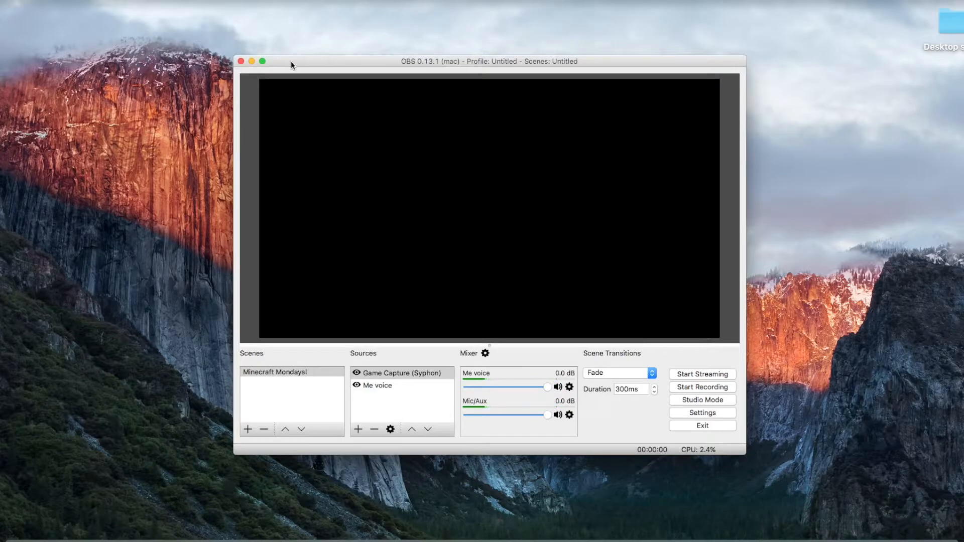
right_click(377, 374)
right_click(276, 372)
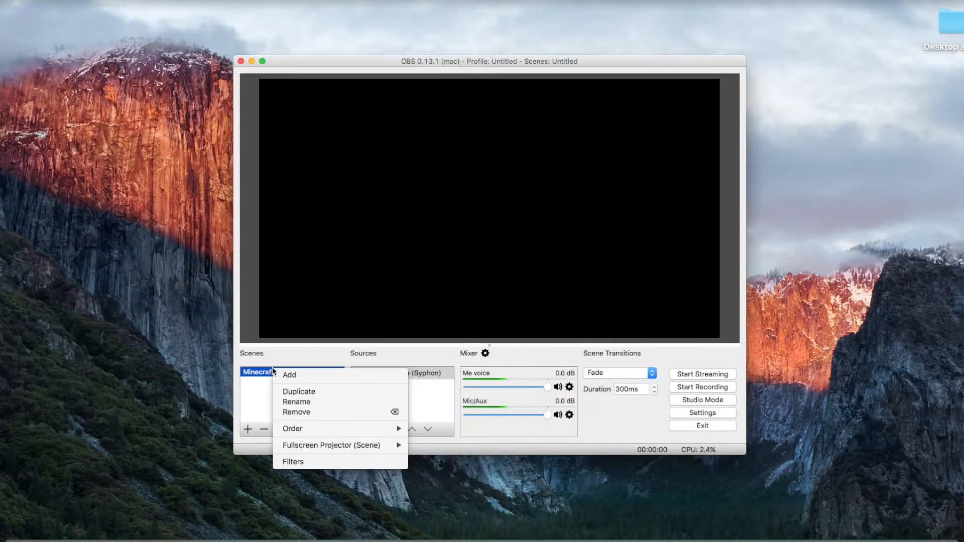
click(252, 404)
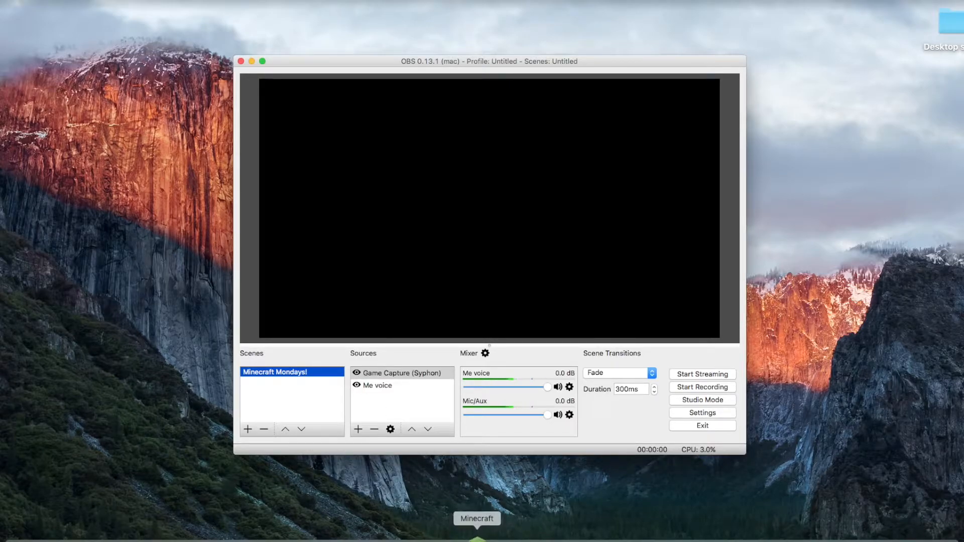
- Launch Minecraft 1.11.2, pause the game in the loaded world and return to the OBS window
click(477, 540)
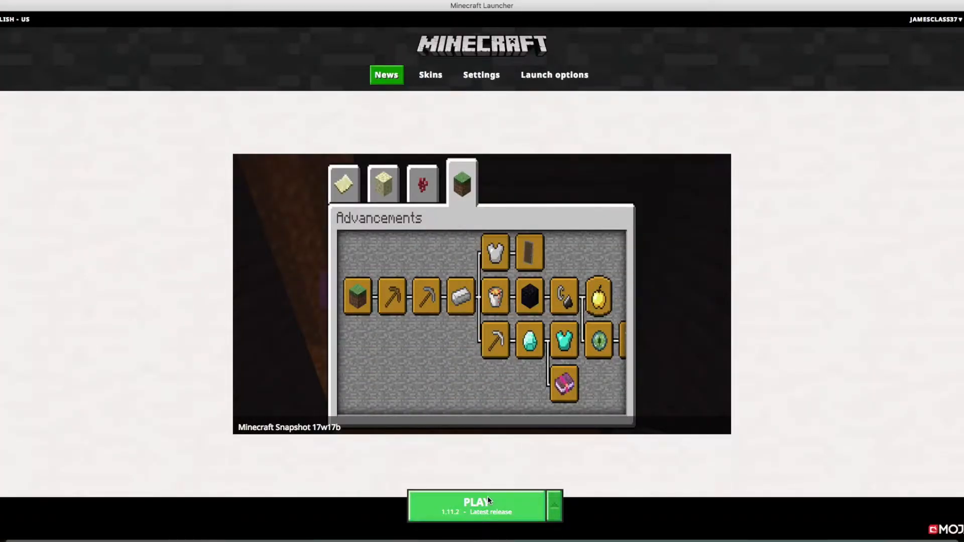
click(483, 501)
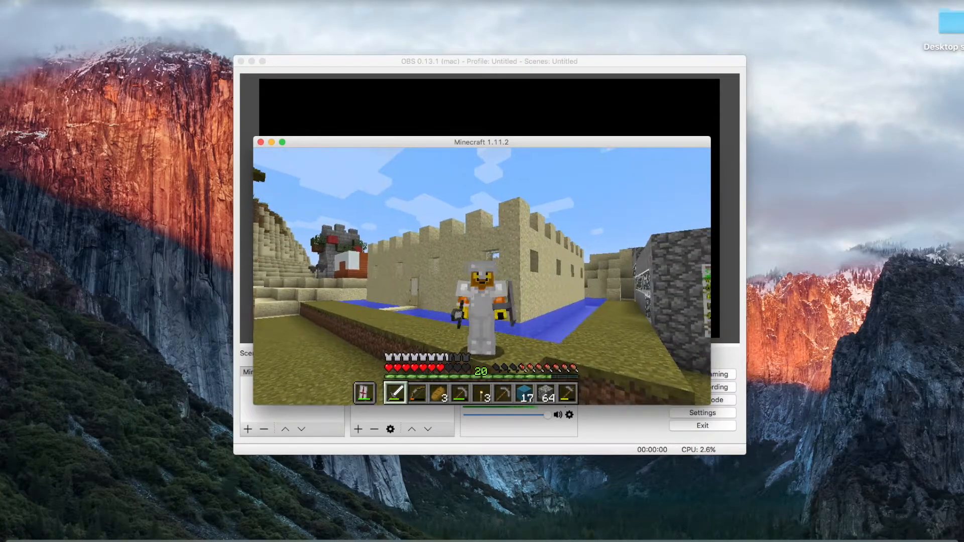
click(482, 276)
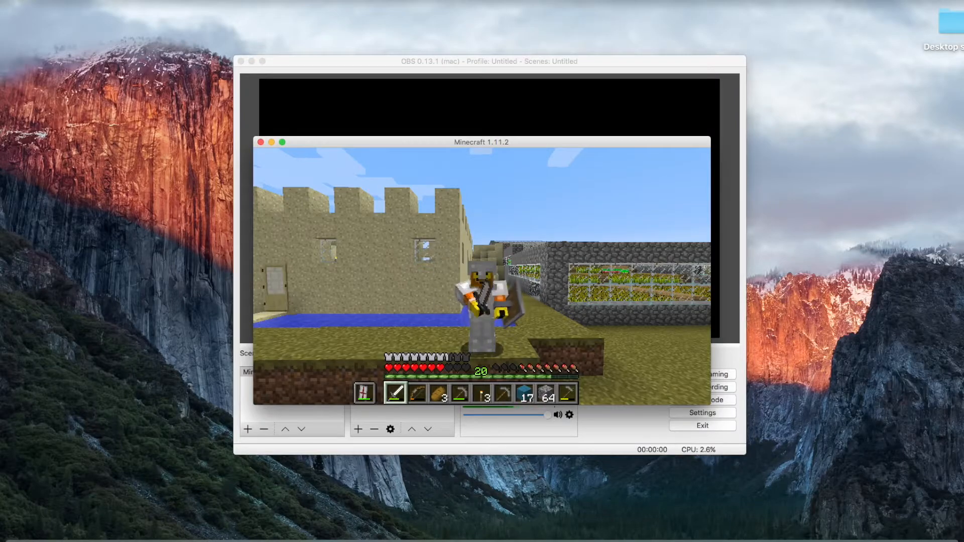
key(Escape)
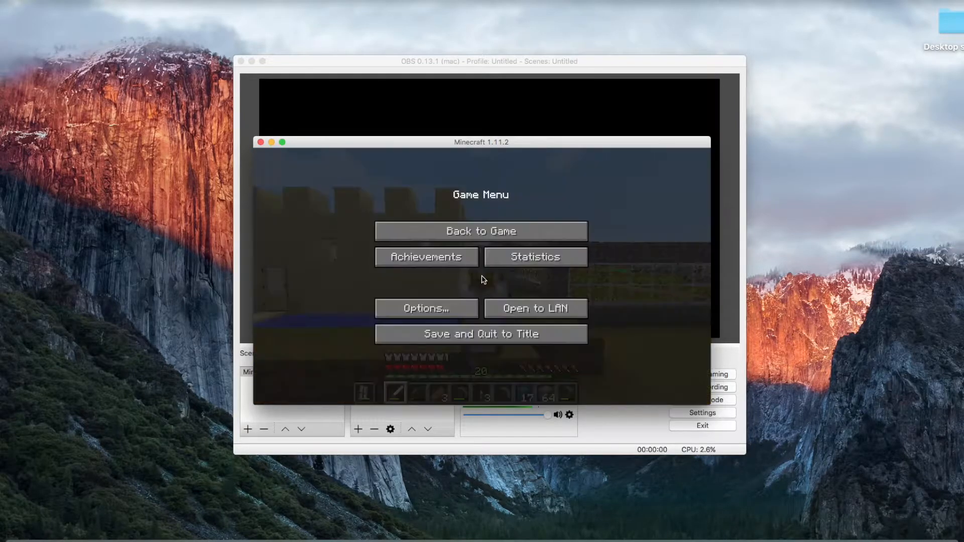
click(254, 452)
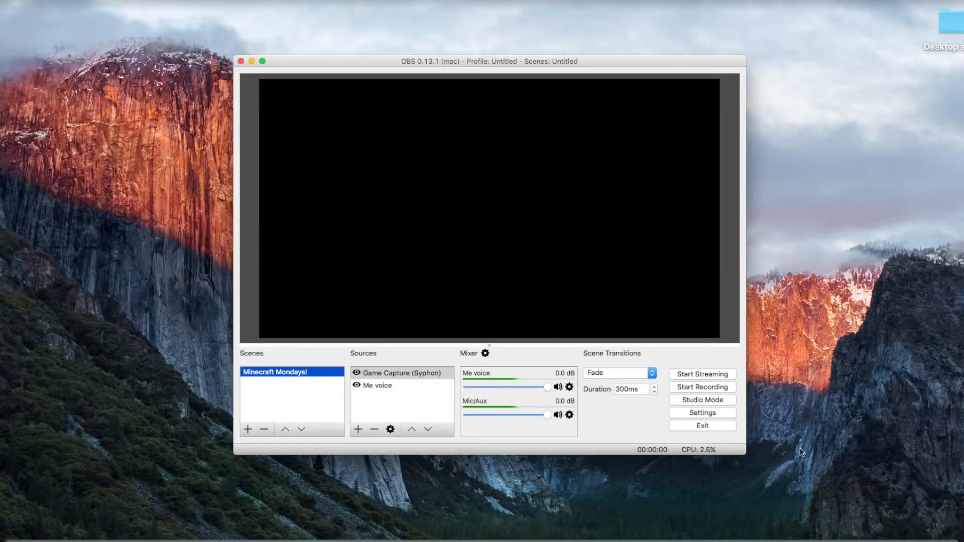
- Open the OBS settings, try out the Dark theme and set the theme back to Default
click(709, 414)
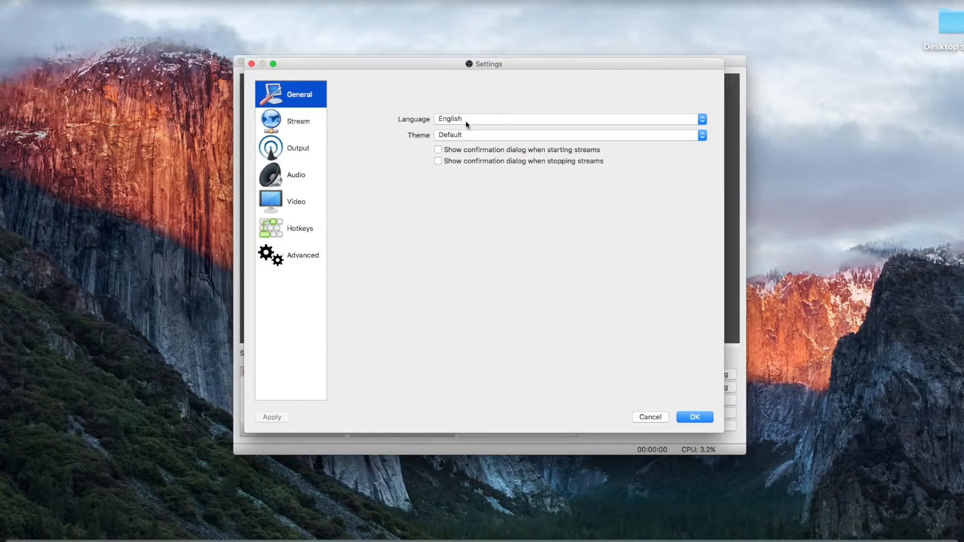
click(464, 136)
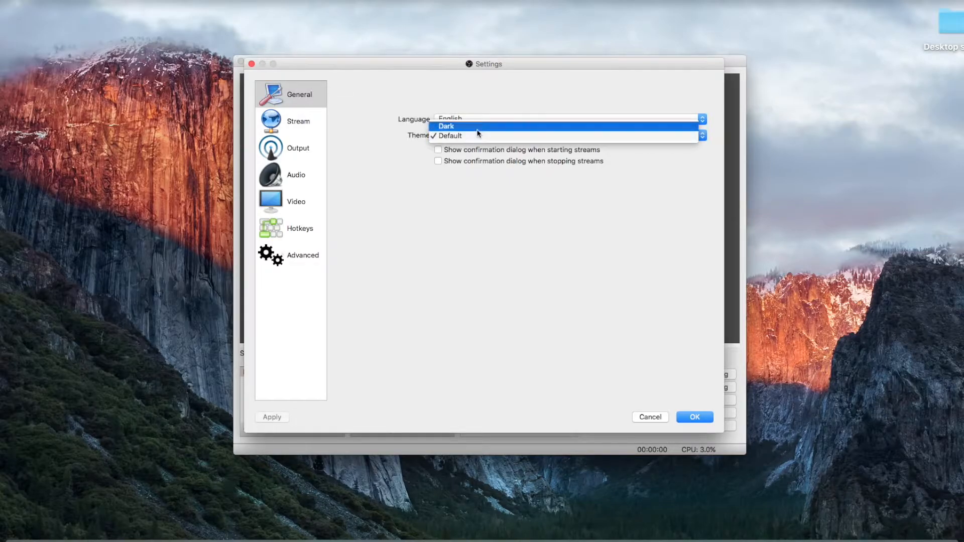
click(477, 128)
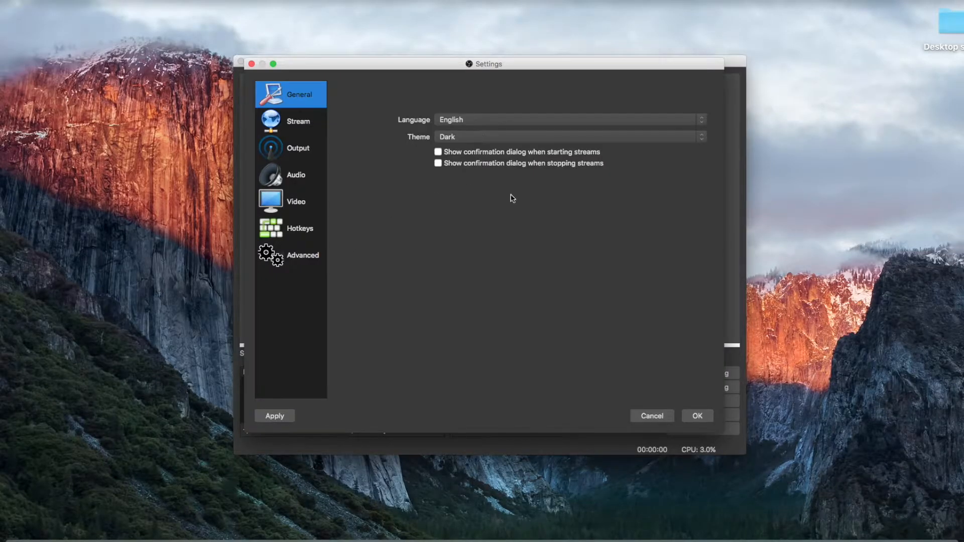
click(465, 137)
click(479, 146)
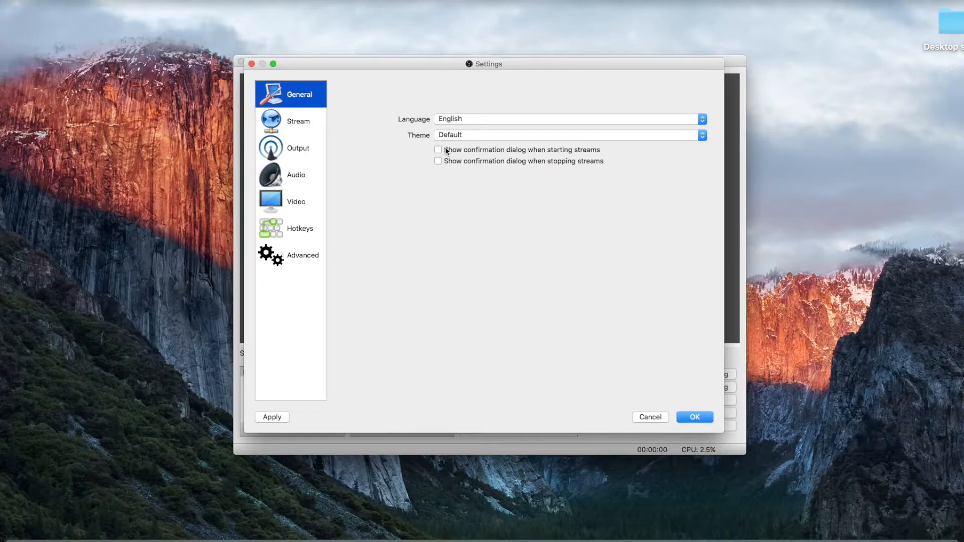
- Review the Stream settings and the Output settings in Advanced mode, ending with the output mode on Simple
click(287, 128)
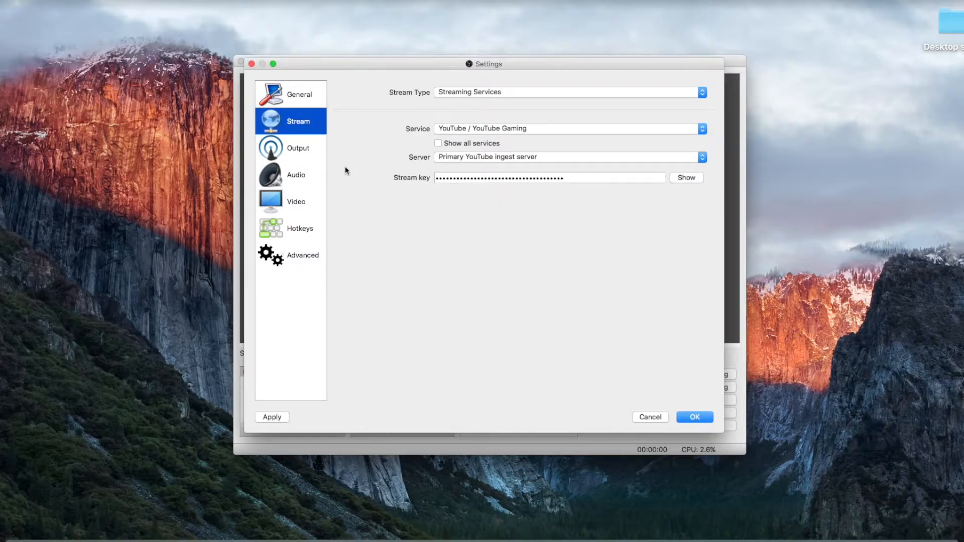
click(299, 149)
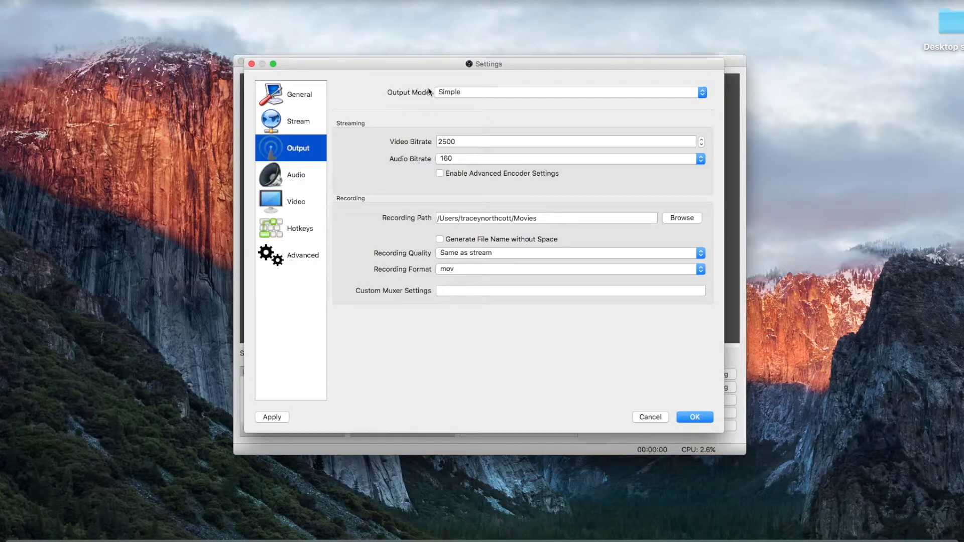
click(483, 92)
click(459, 91)
click(458, 95)
click(460, 100)
click(474, 94)
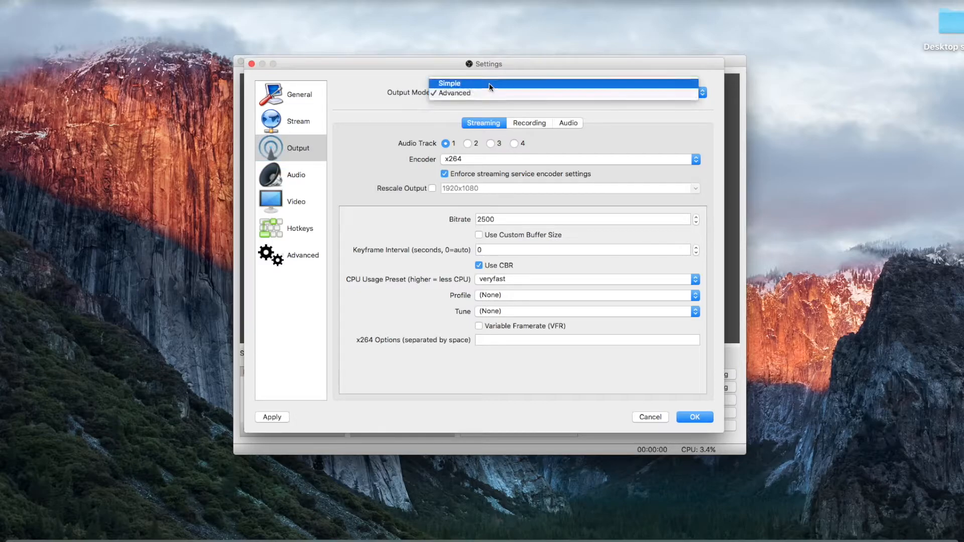
click(489, 83)
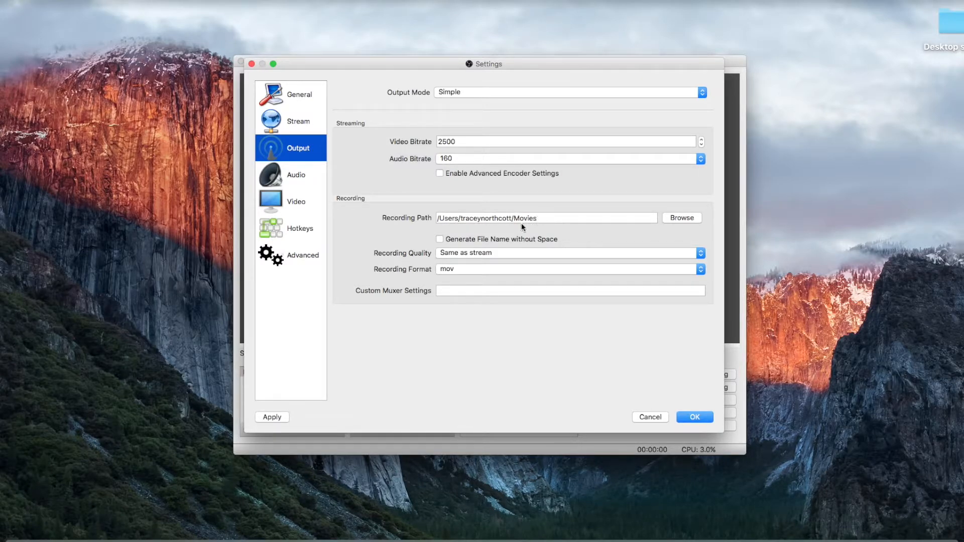
- Check the Movies recording folder in Finder and inspect the recording quality choices in the Output settings
click(17, 540)
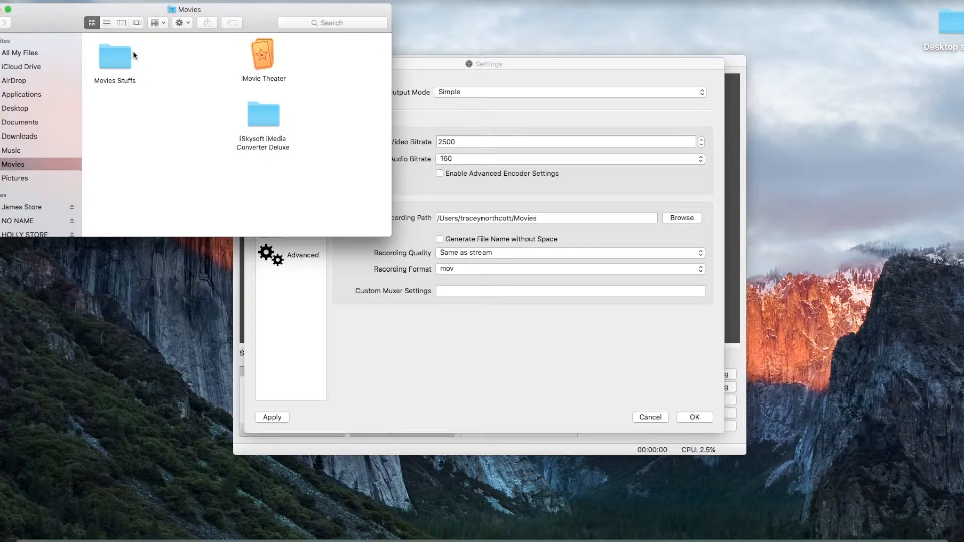
click(7, 7)
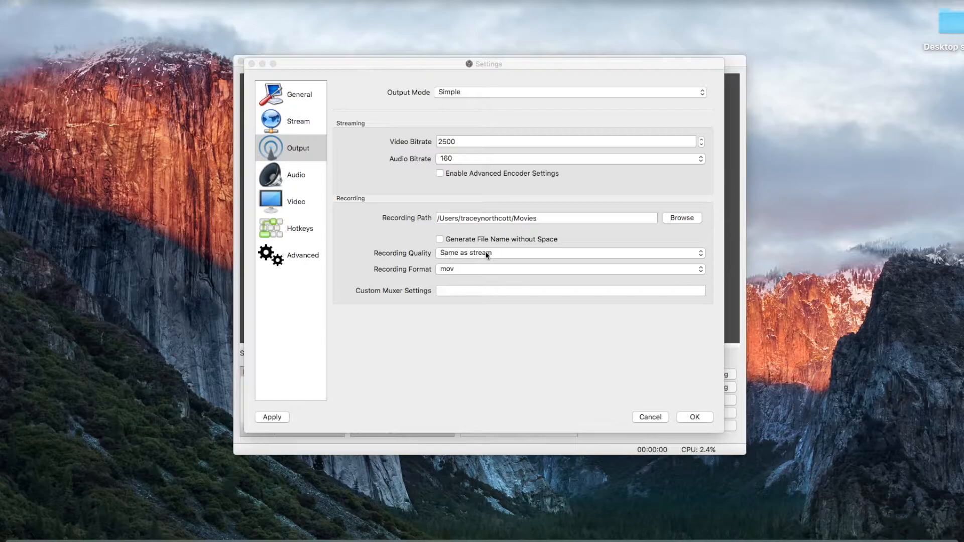
click(514, 253)
click(515, 254)
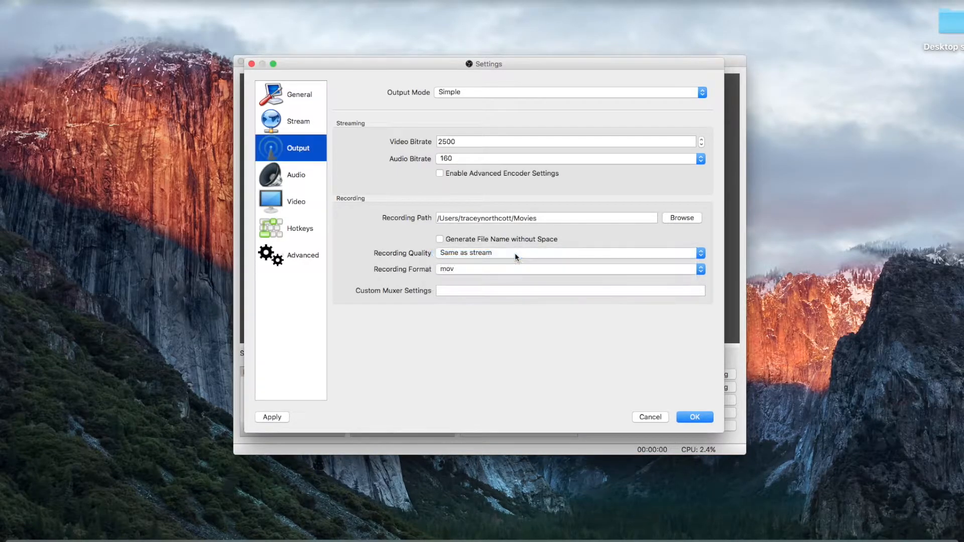
- Try out the flv and mp4 recording formats and set the recording format back to mov
click(458, 271)
click(474, 252)
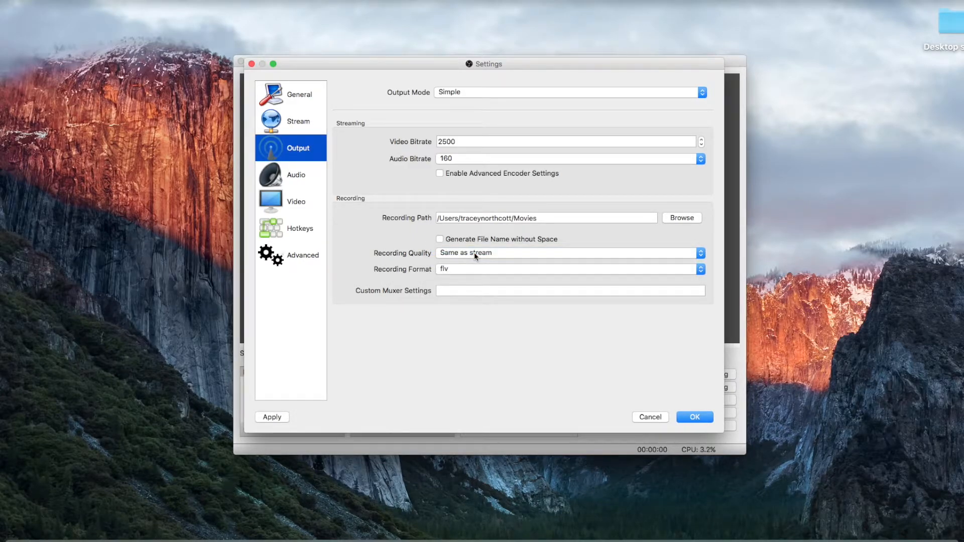
click(451, 269)
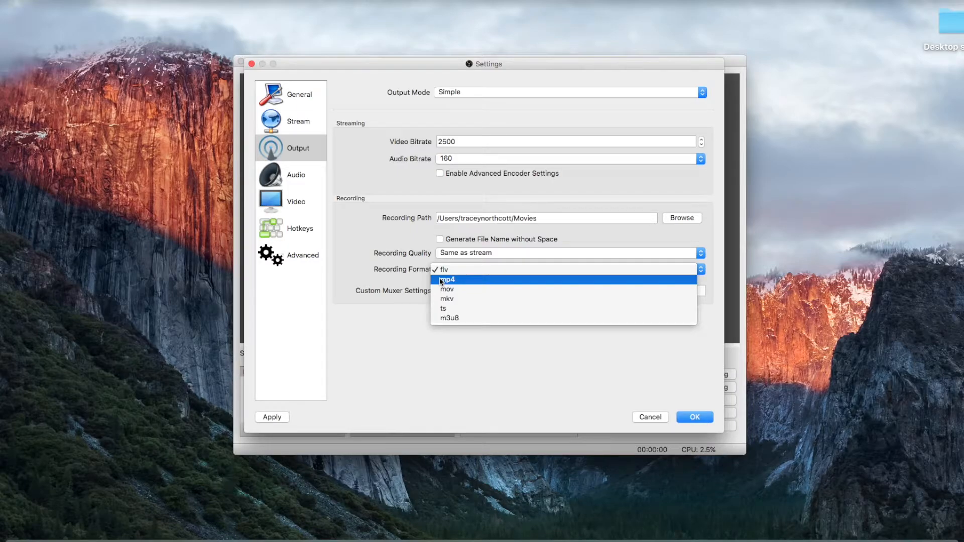
click(441, 279)
click(466, 269)
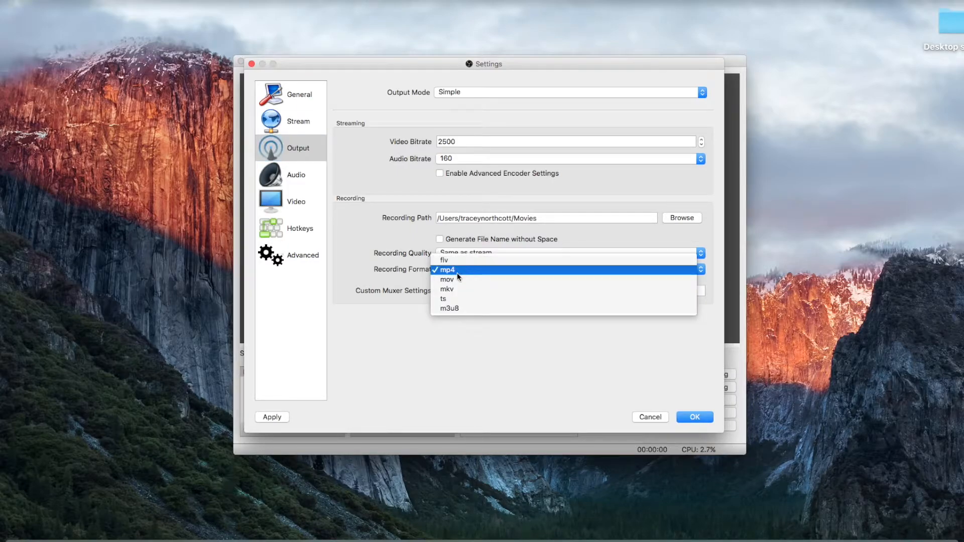
click(451, 277)
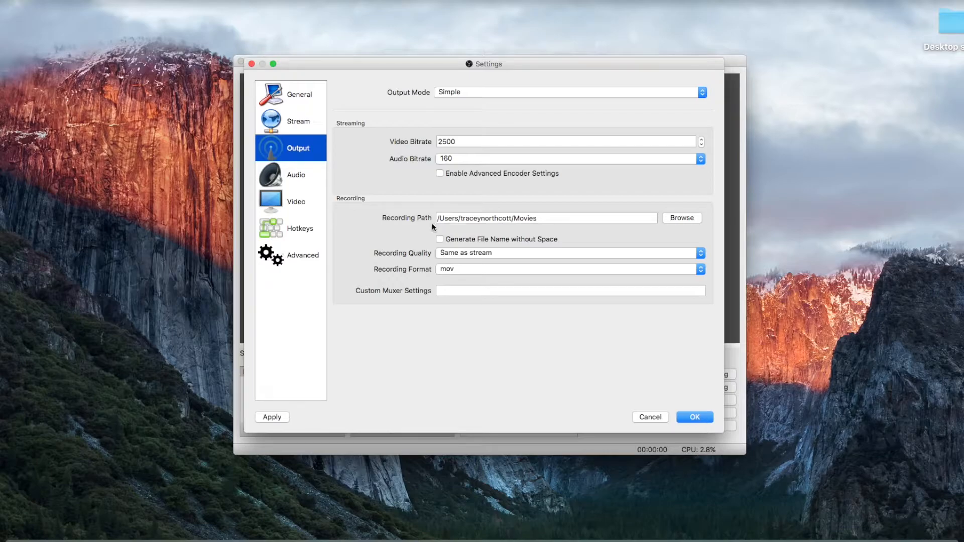
- Review the Audio settings, checking the choices for the Mic/Auxiliary device, the desktop audio devices and the channels
click(304, 179)
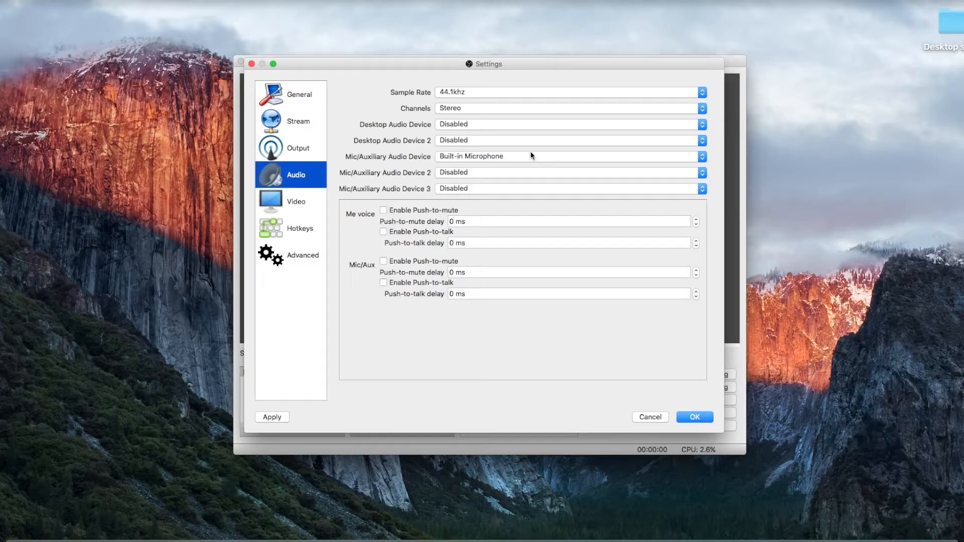
click(510, 156)
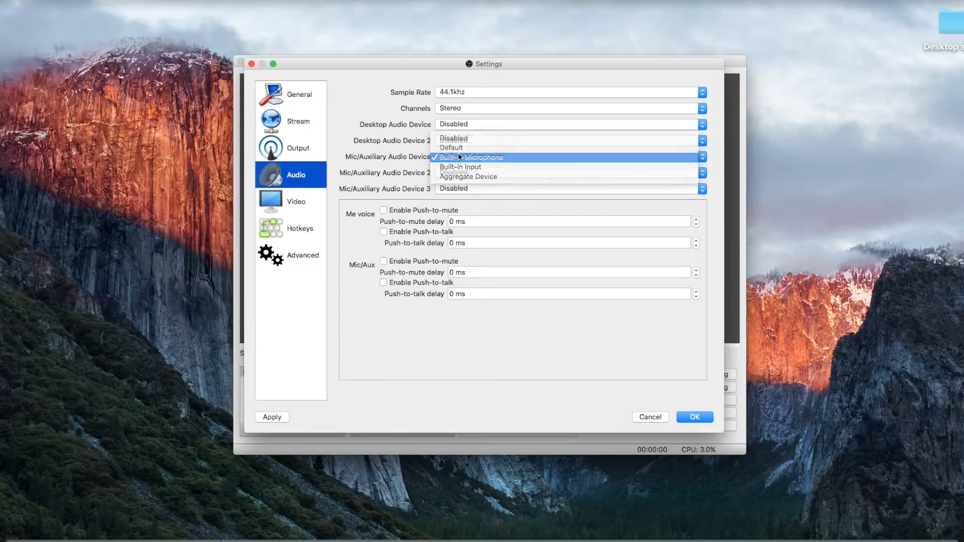
click(459, 155)
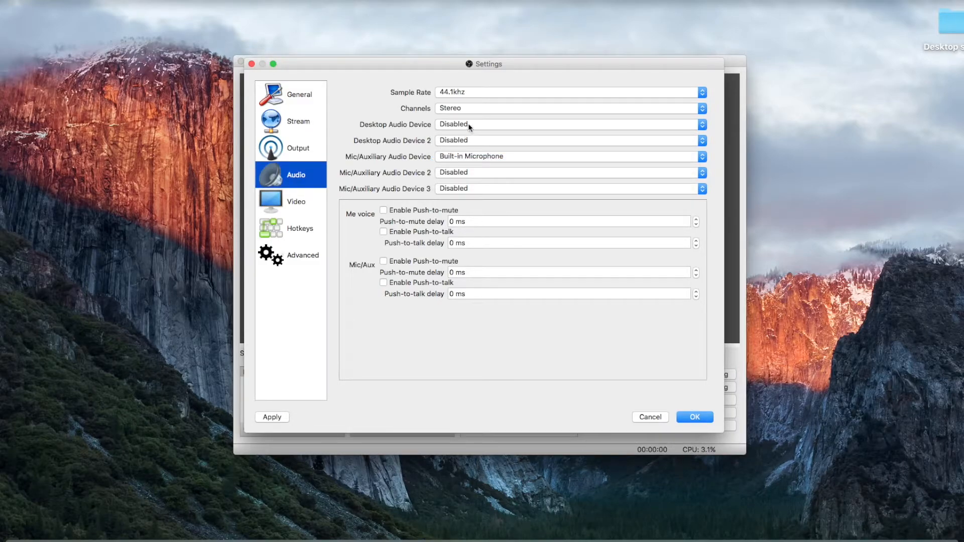
click(469, 124)
click(474, 124)
click(453, 142)
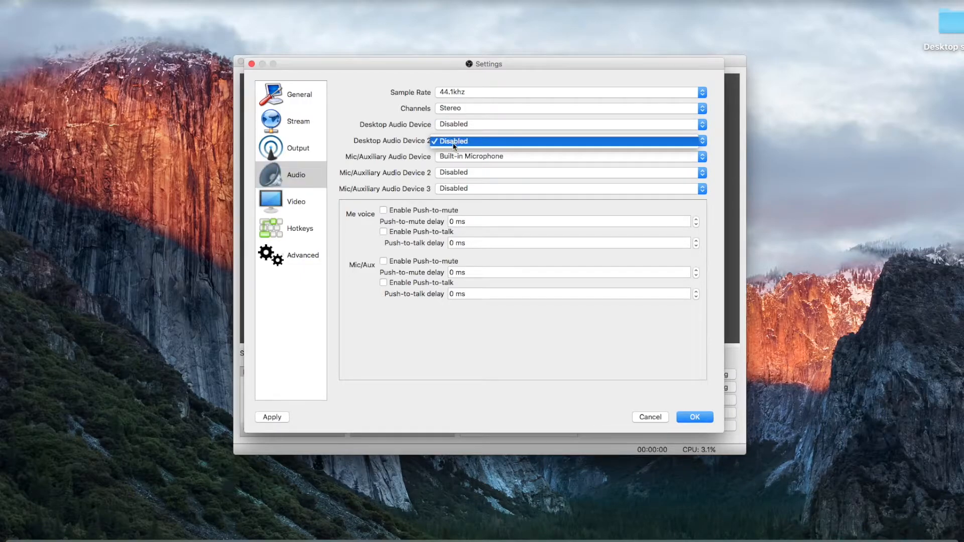
click(453, 143)
click(482, 108)
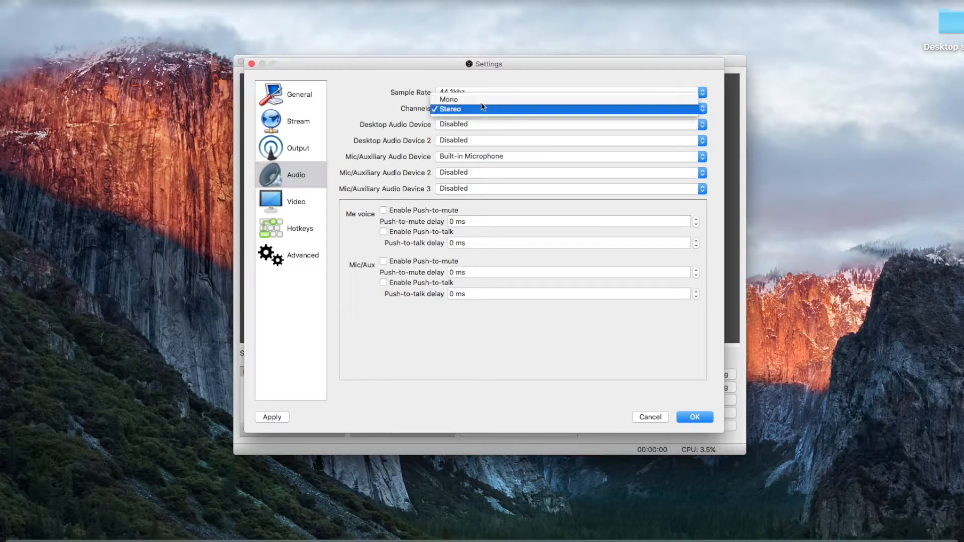
click(450, 111)
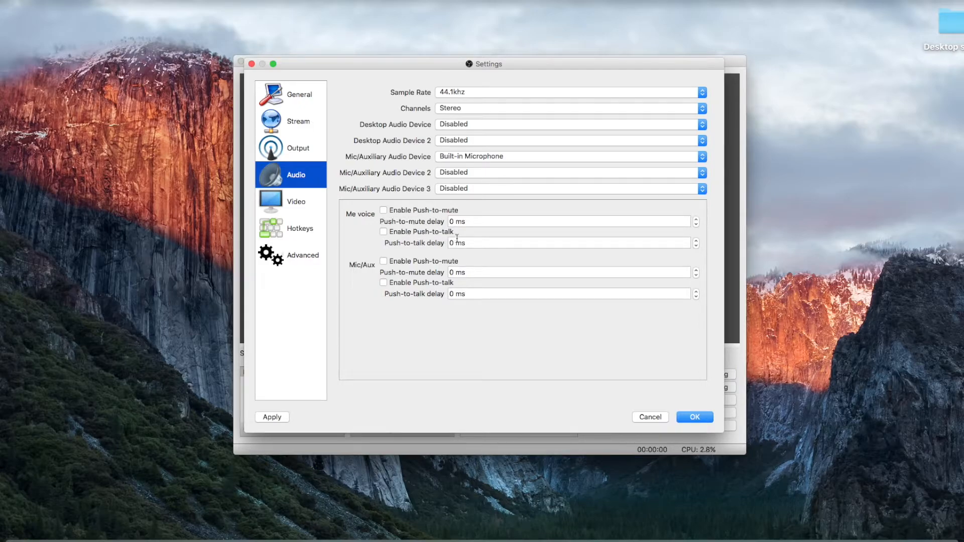
- Review the Video settings, checking the choices for the output (scaled) resolution and the downscale filter
click(292, 203)
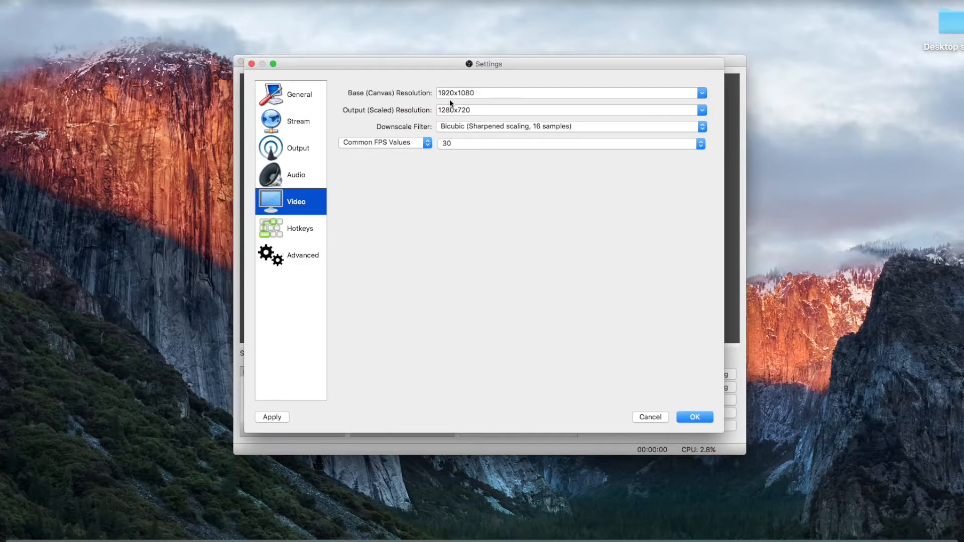
click(511, 112)
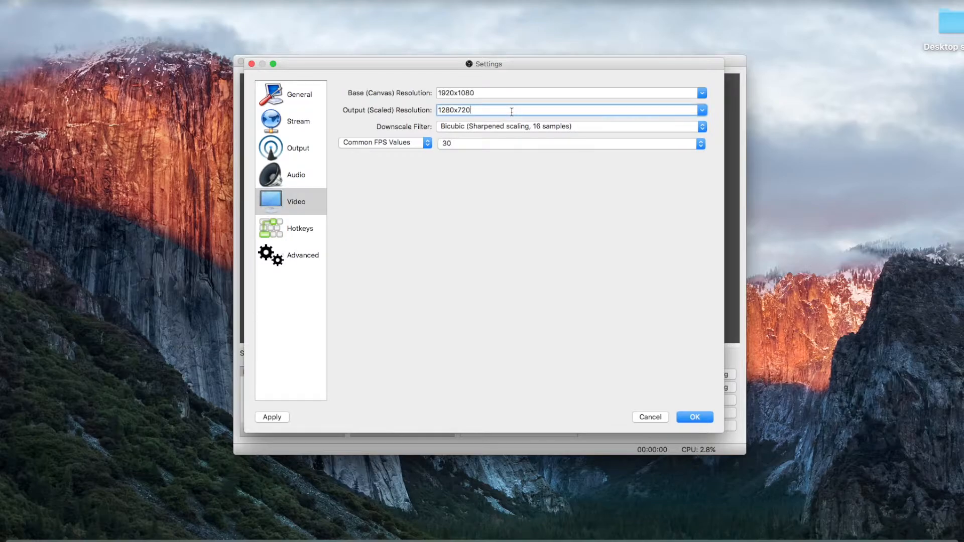
click(701, 110)
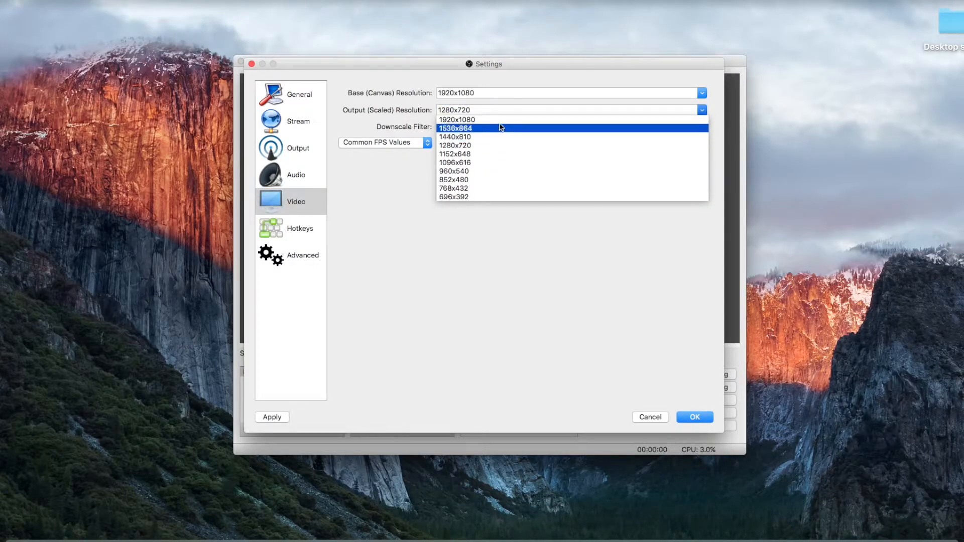
click(353, 200)
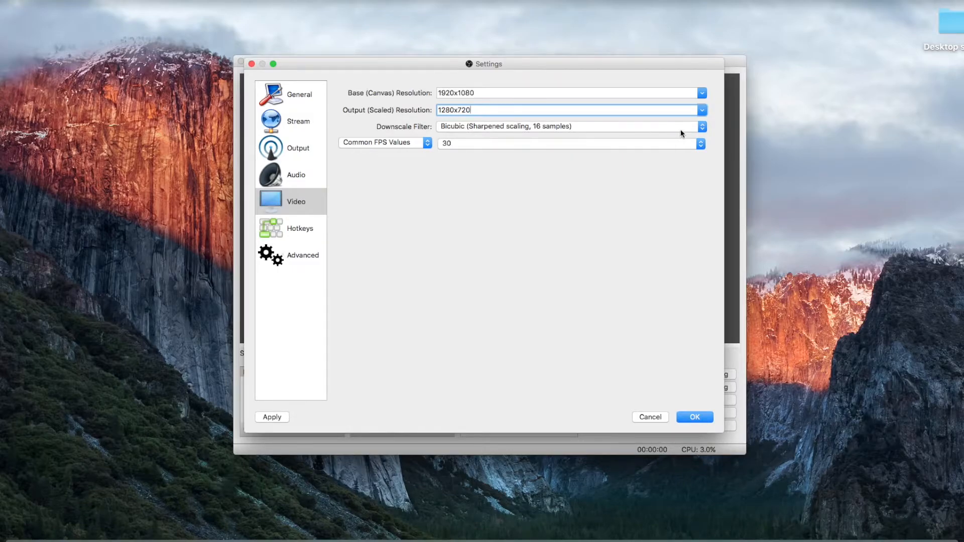
click(703, 127)
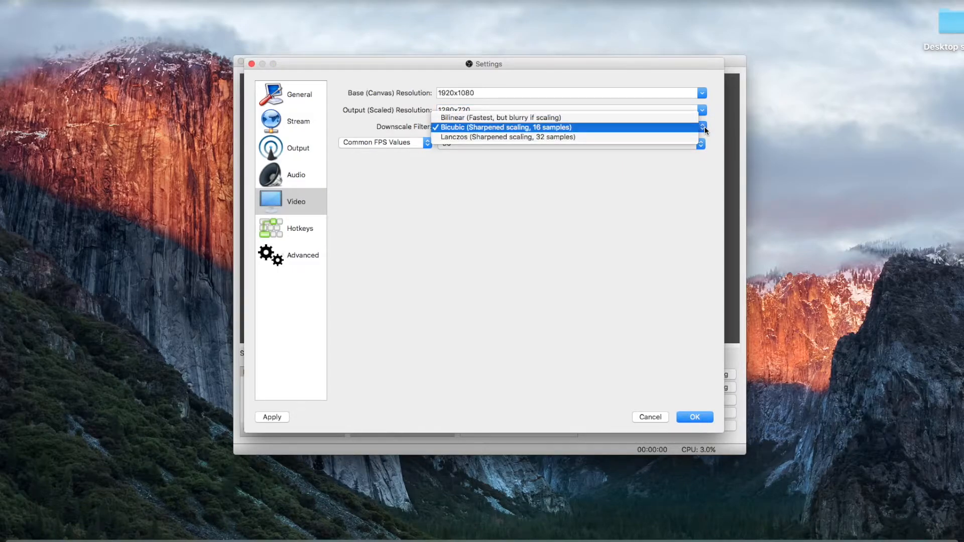
click(704, 126)
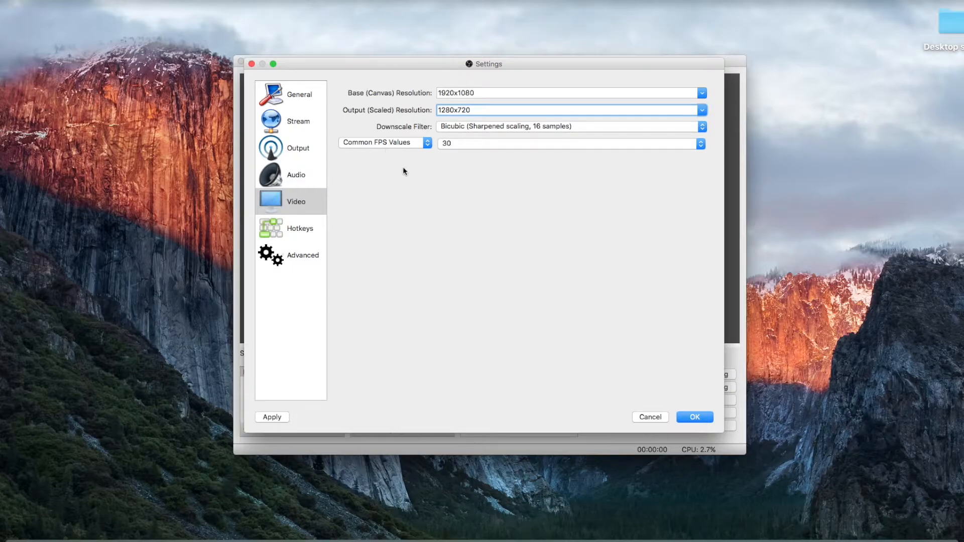
- Inspect the FPS type options and the available common FPS values in the Video settings
click(428, 142)
click(424, 143)
click(465, 144)
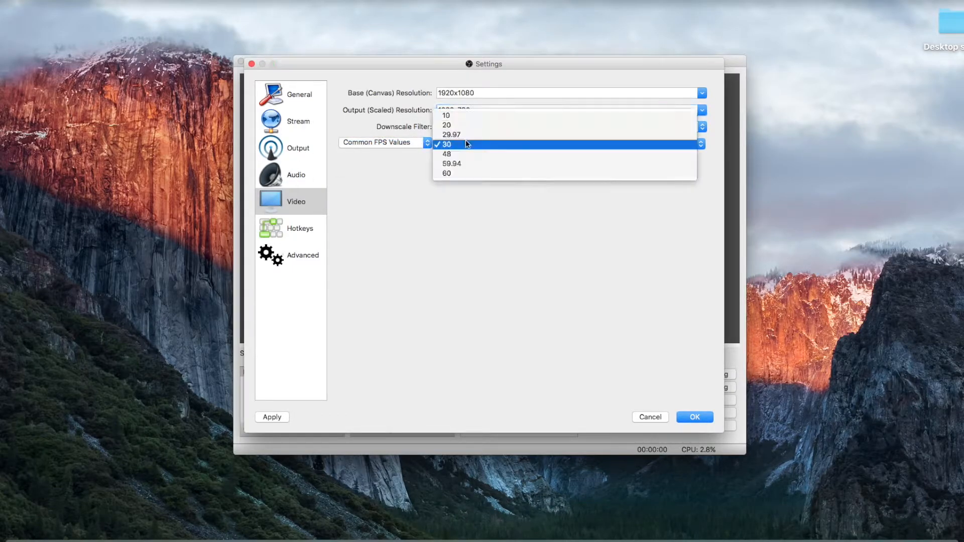
click(466, 144)
click(461, 144)
click(456, 143)
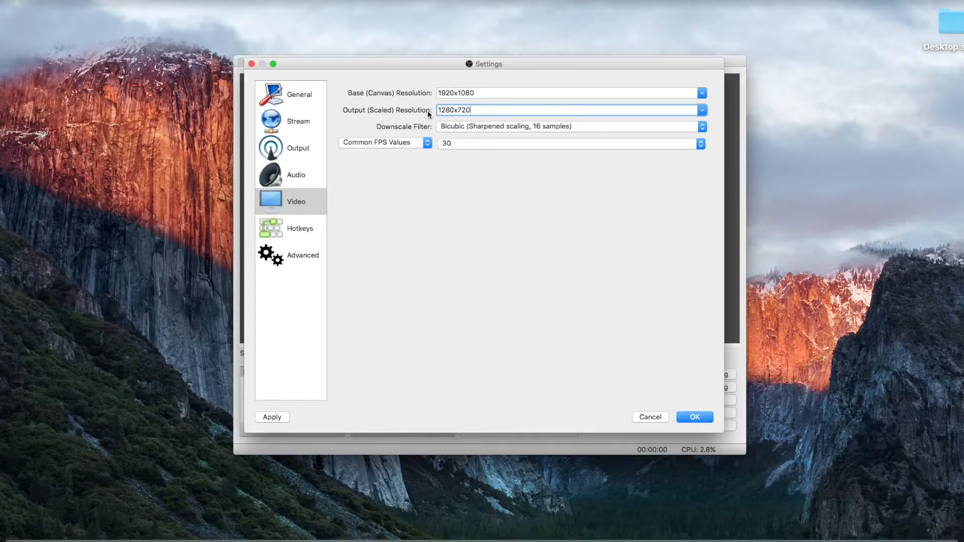
- Clear the hotkeys assigned to Quick Transition: Cut and Quick Transition: Fade (300ms)
click(300, 226)
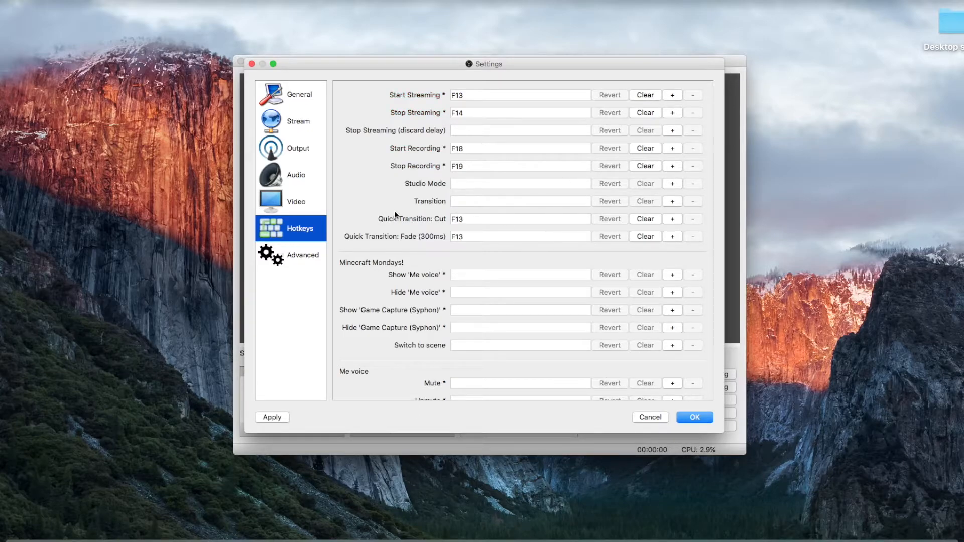
click(643, 220)
click(644, 237)
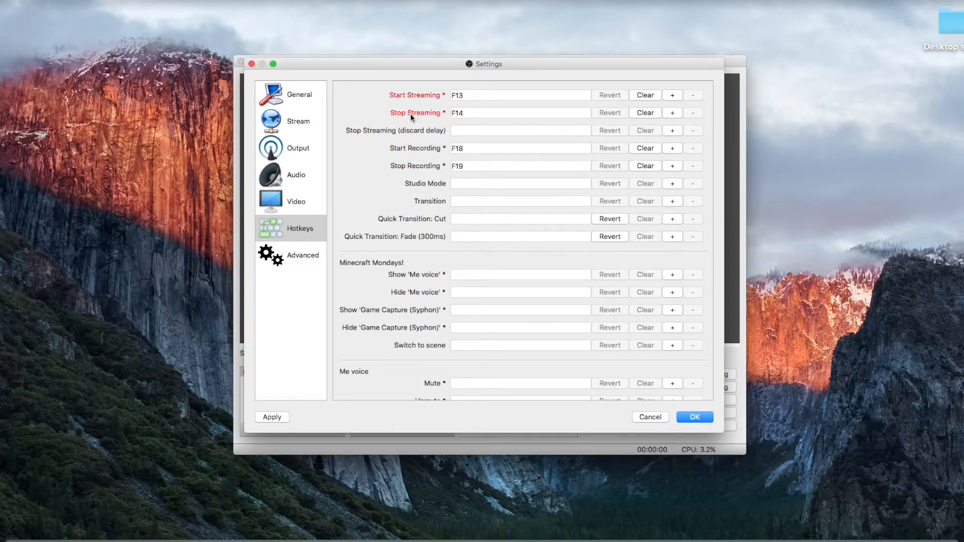
- Look over the hotkey list and try F16 and F17 for Start Recording, ending with F18
scroll(491, 228, down, 5)
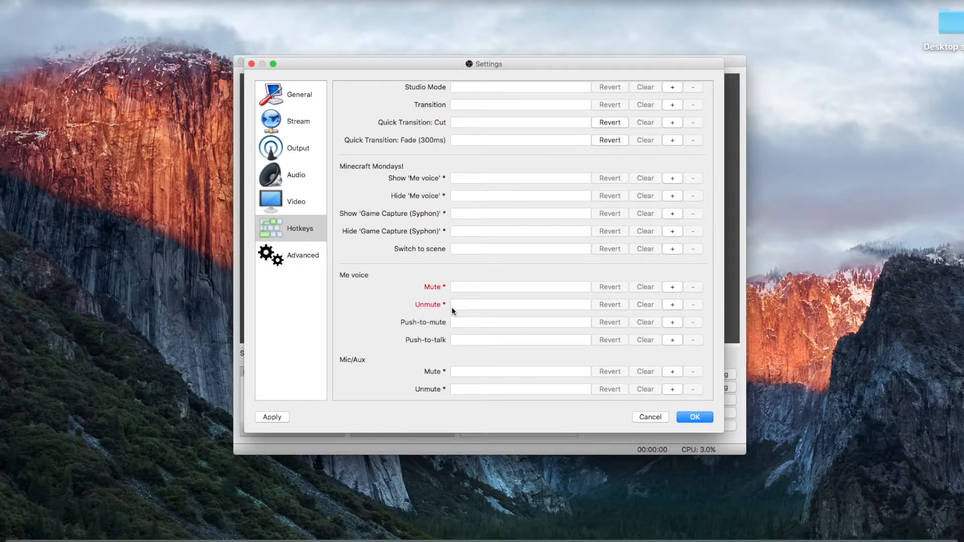
scroll(475, 347, up, 5)
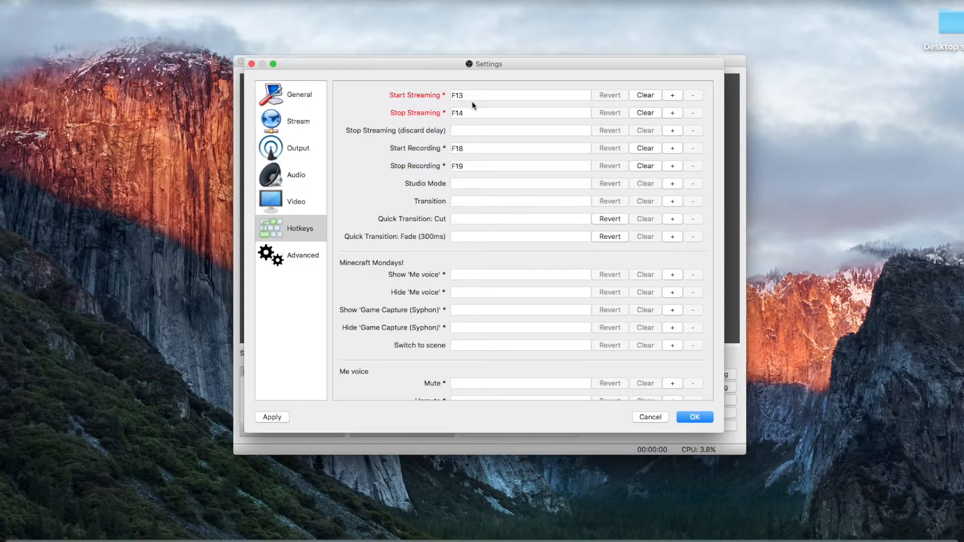
mouse_move(473, 111)
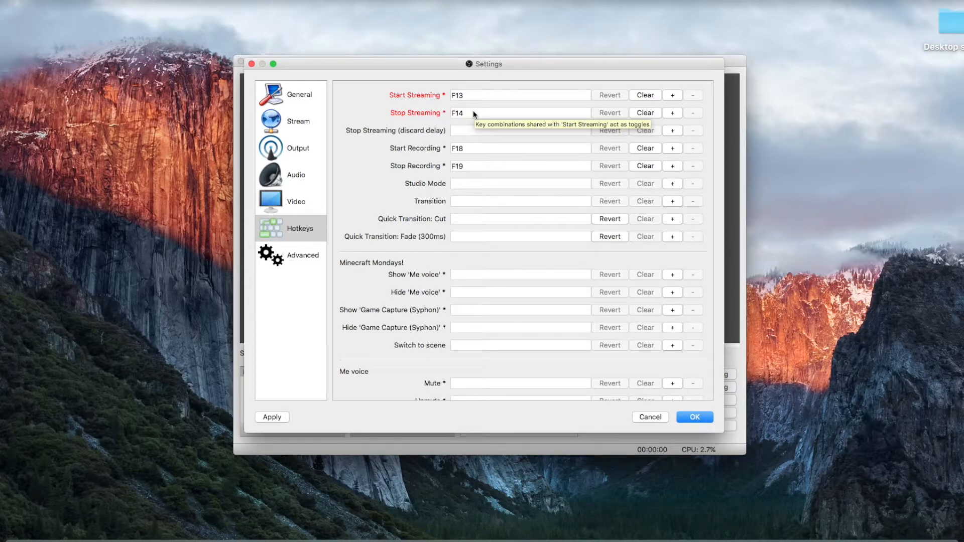
mouse_move(483, 90)
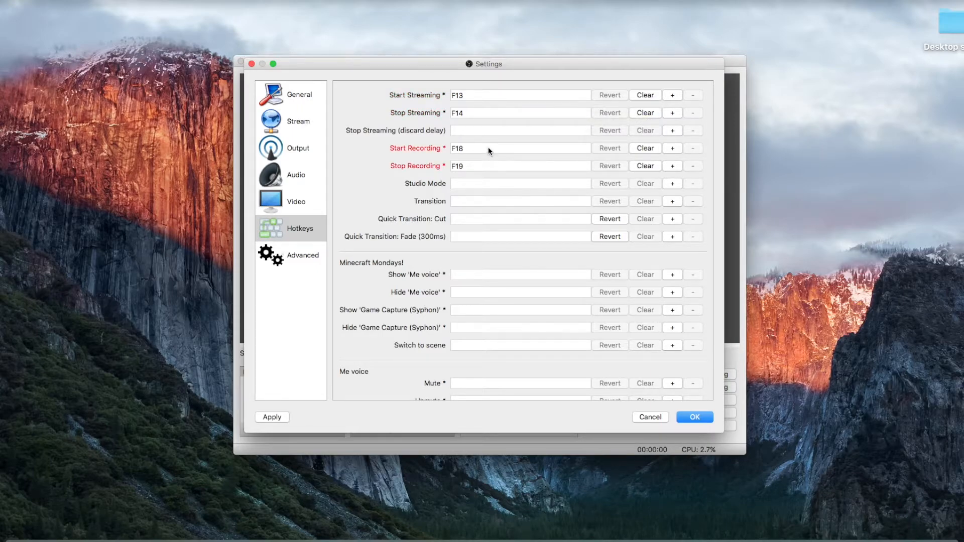
mouse_move(488, 150)
click(501, 149)
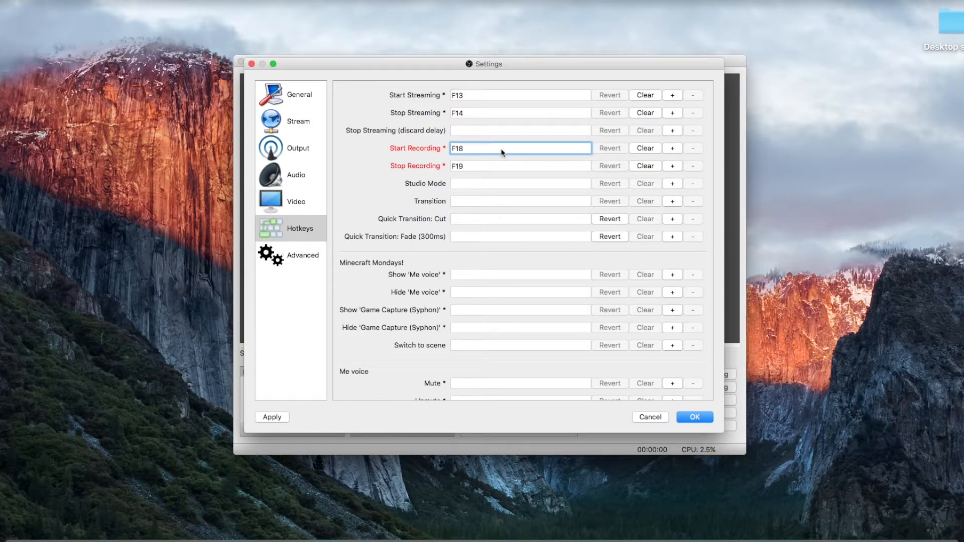
key(F16)
key(F18)
key(F17)
key(F18)
key(F16)
key(F17)
key(F18)
key(F16)
key(F17)
key(F18)
key(F16)
key(F17)
key(F18)
key(F16)
key(F18)
key(F16)
key(F18)
click(400, 193)
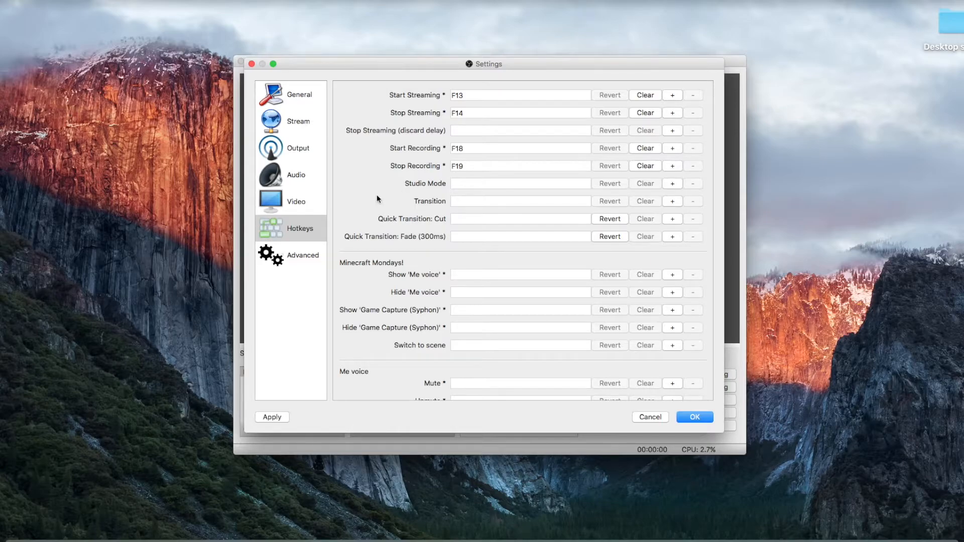
- Check the YUV color range choices in the Advanced settings and save the OBS settings
click(300, 248)
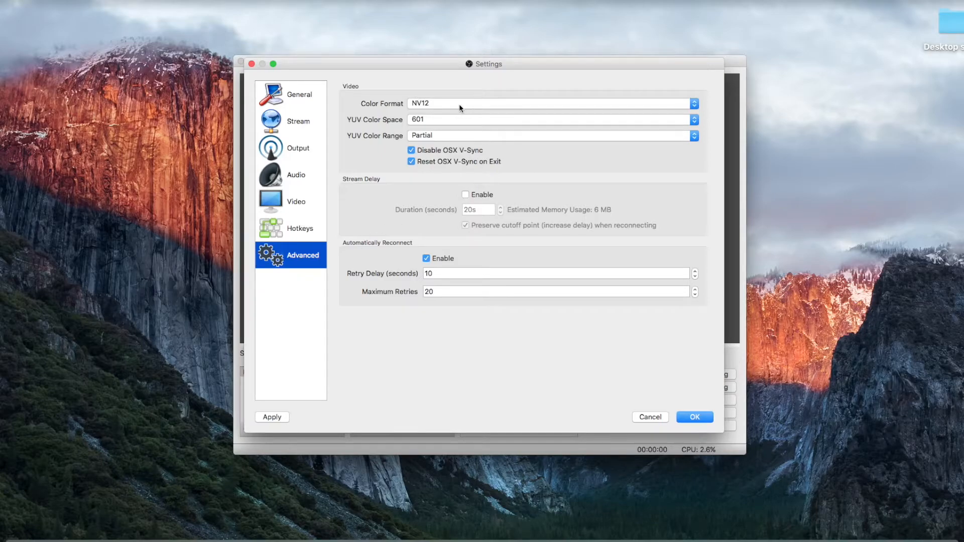
click(542, 135)
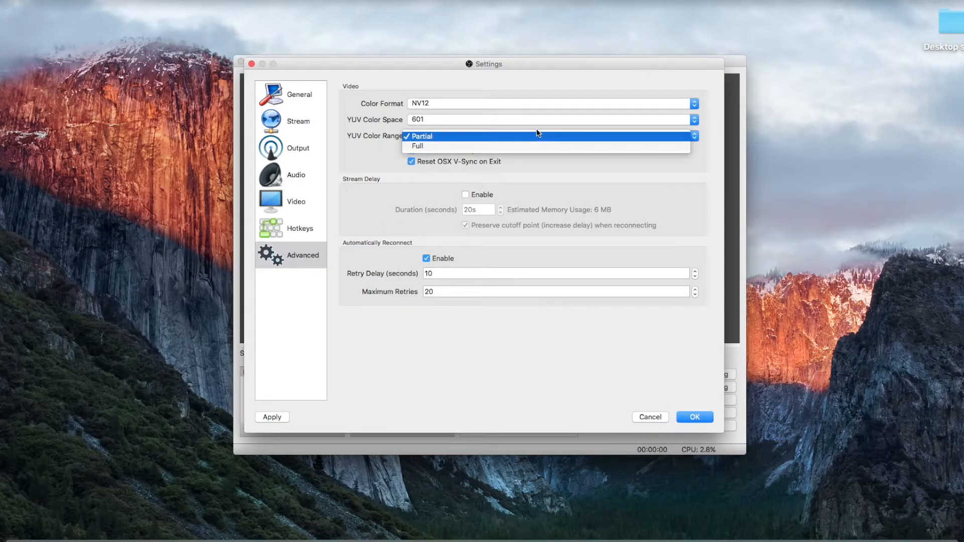
click(515, 135)
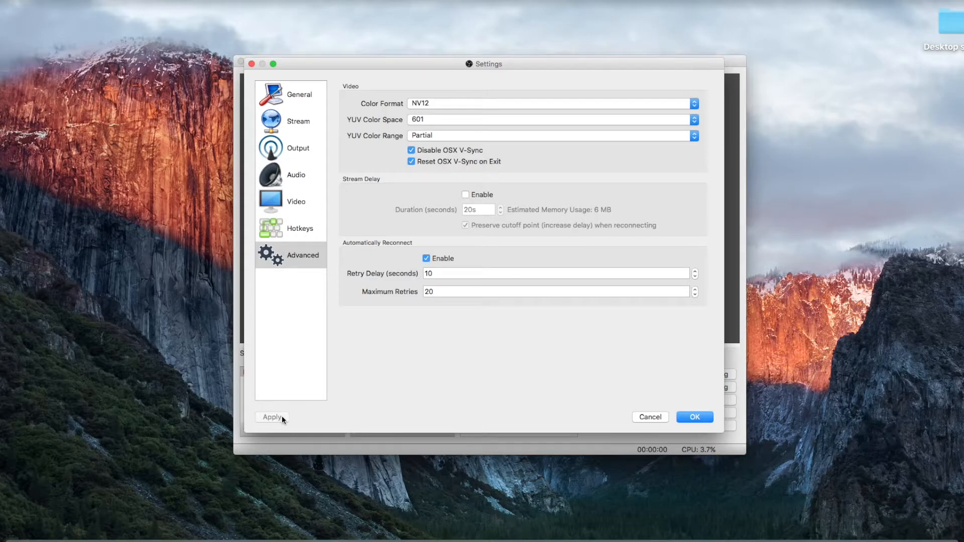
click(696, 417)
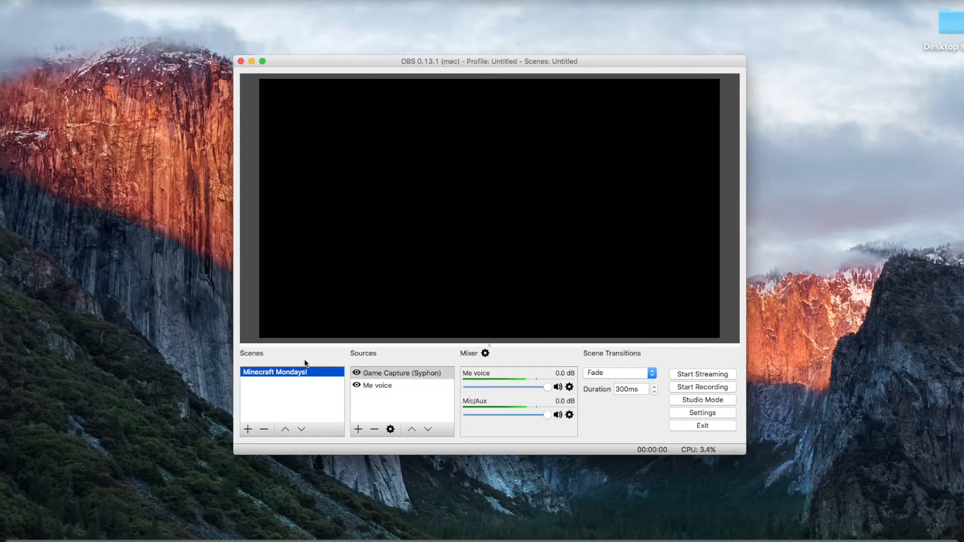
- Remove the existing "Minecraft Mondays!" scene and confirm its removal
right_click(295, 373)
click(316, 418)
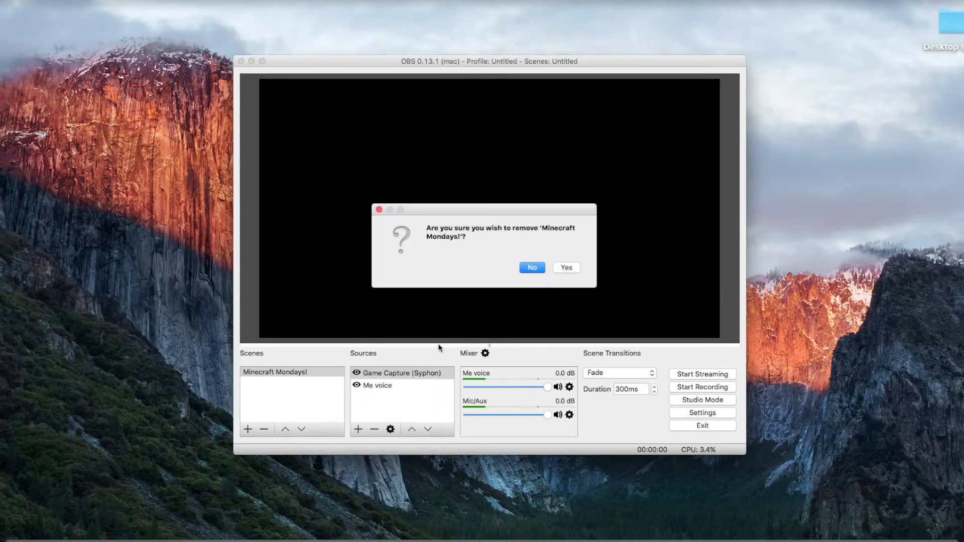
click(565, 266)
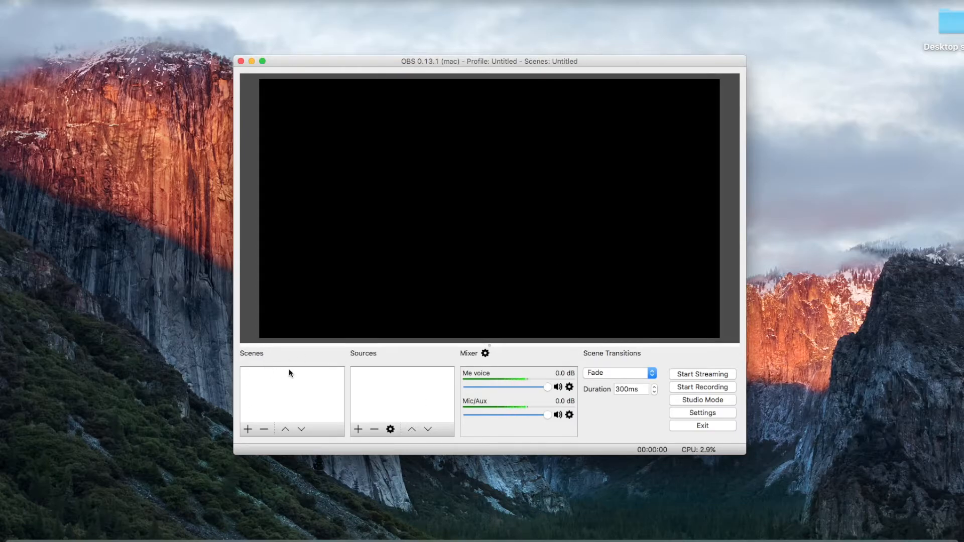
- Add a new scene named "Minecraft"
right_click(304, 381)
click(316, 390)
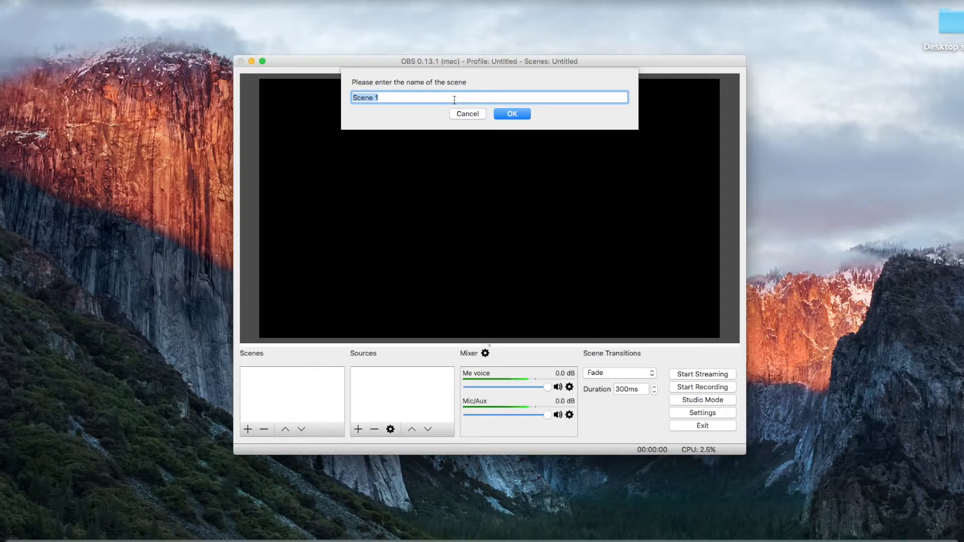
click(396, 99)
drag(395, 99, 340, 99)
text(Minecraft)
click(520, 118)
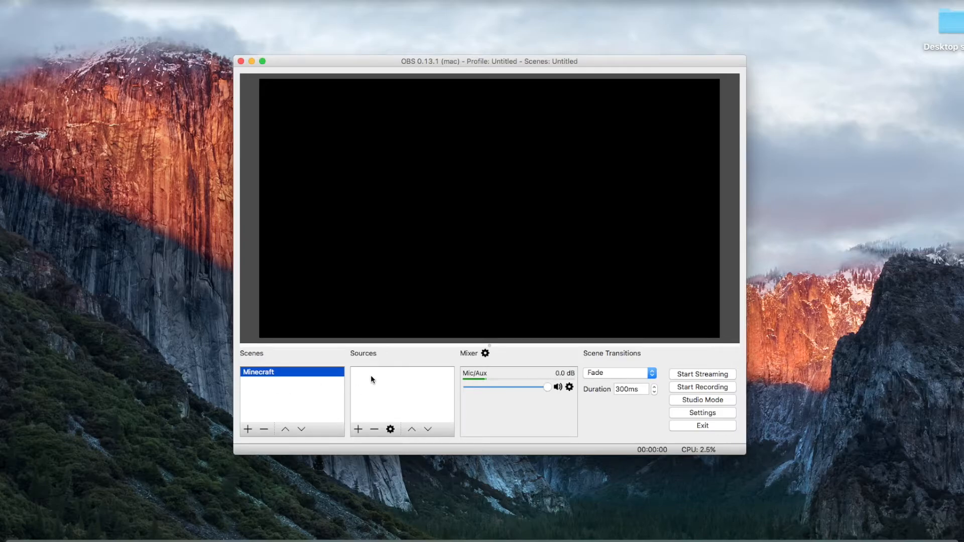
right_click(479, 248)
click(452, 284)
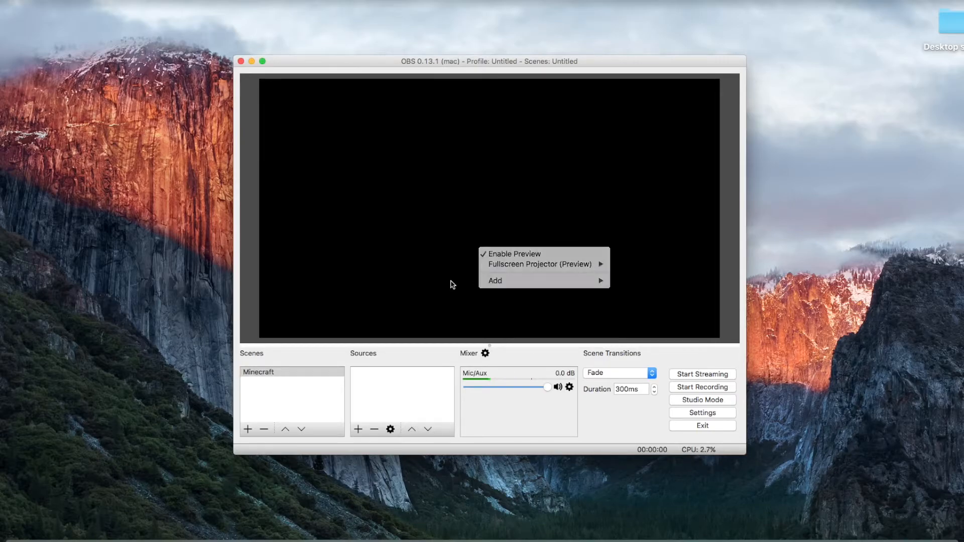
- Add an Audio Input Capture source to the Minecraft scene with Built-in Microphone as its device
right_click(388, 380)
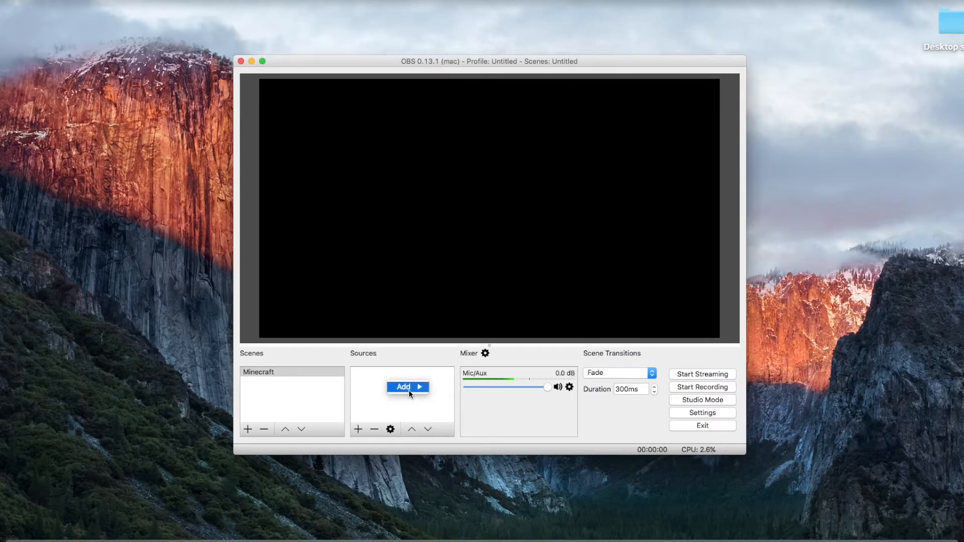
mouse_move(409, 390)
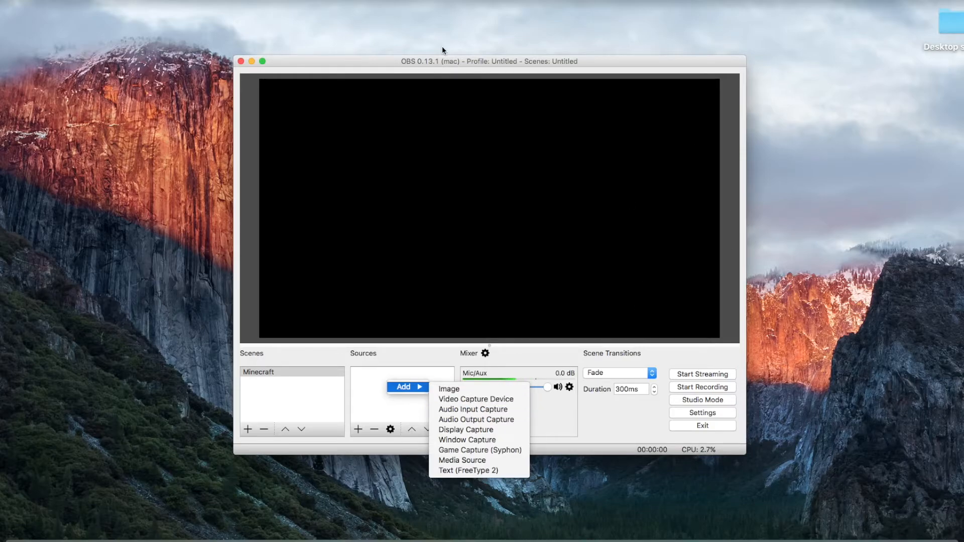
click(486, 409)
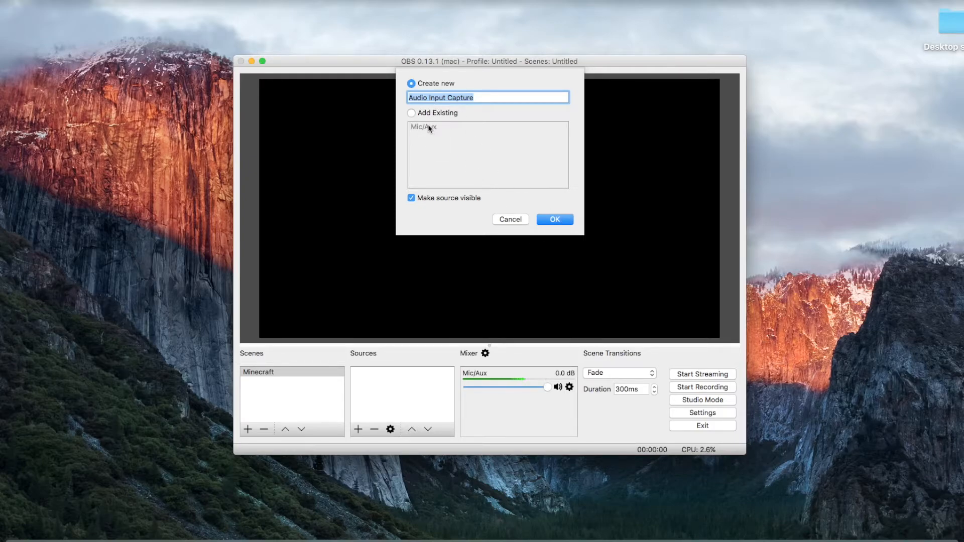
click(554, 219)
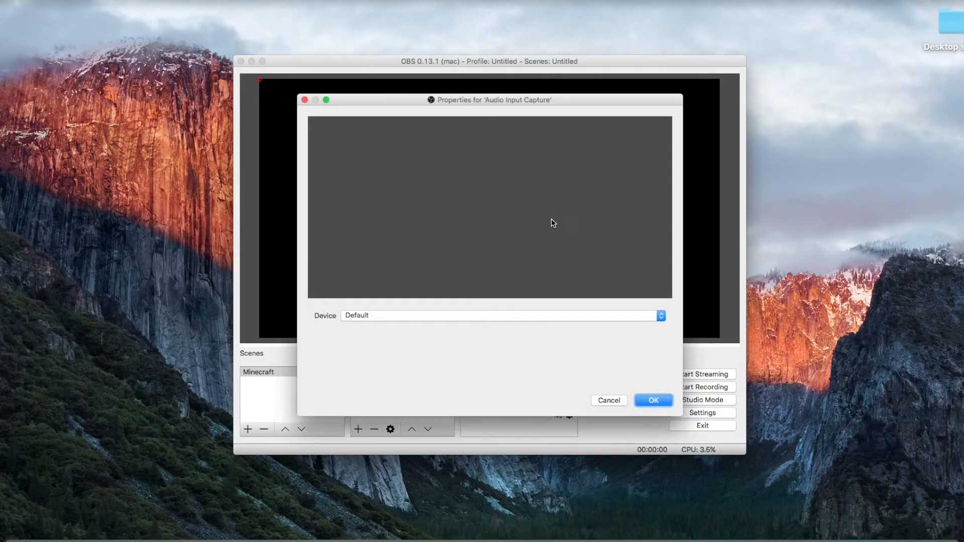
click(660, 316)
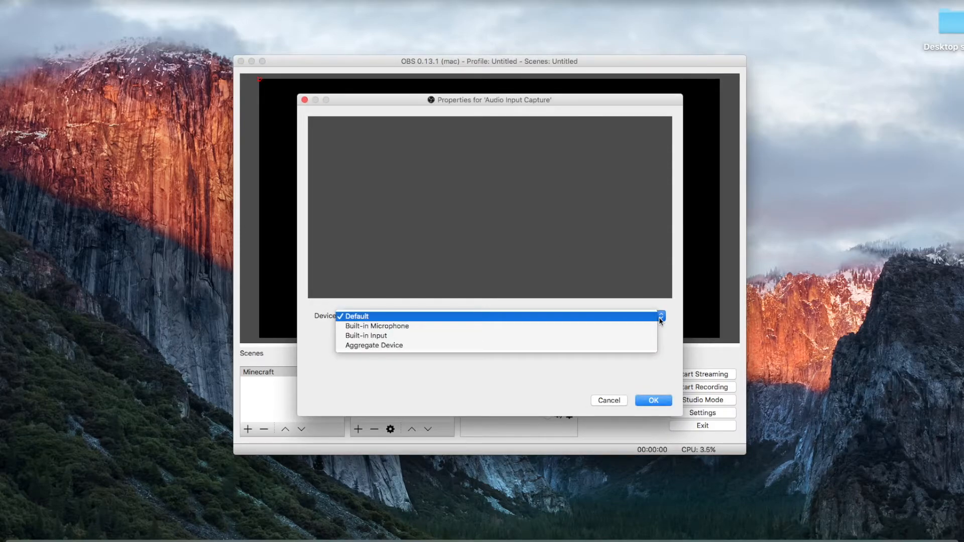
click(437, 327)
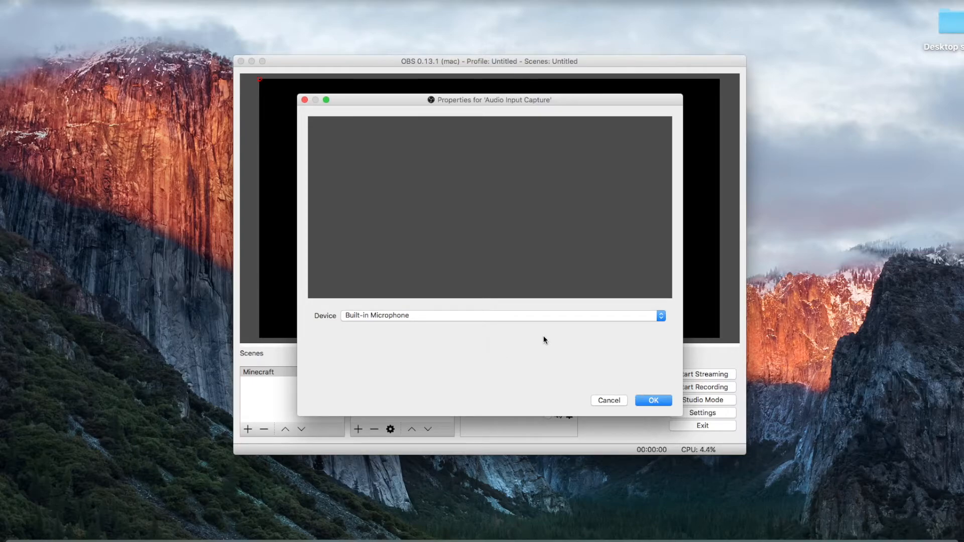
click(652, 406)
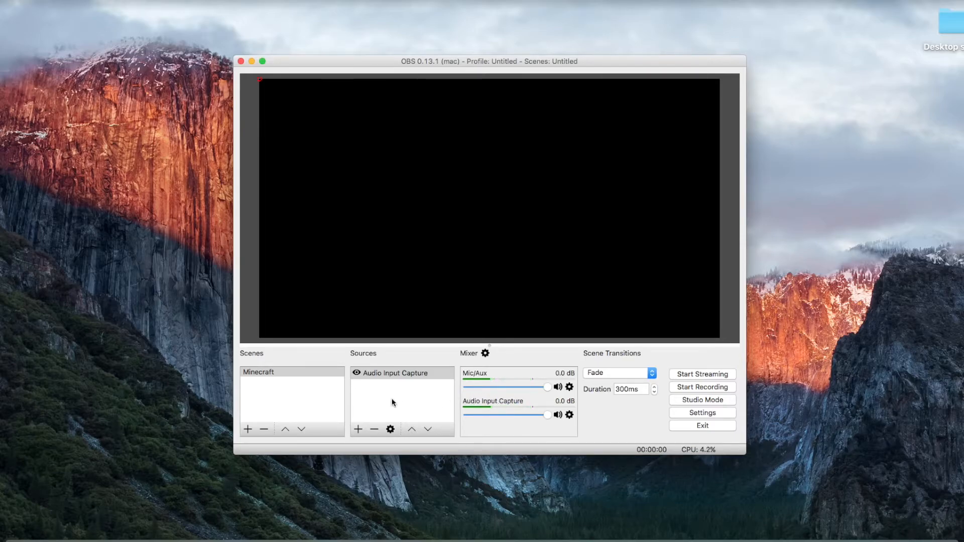
- Add a Game Capture (Syphon) source to the Minecraft scene and check which capture sources it offers
click(358, 429)
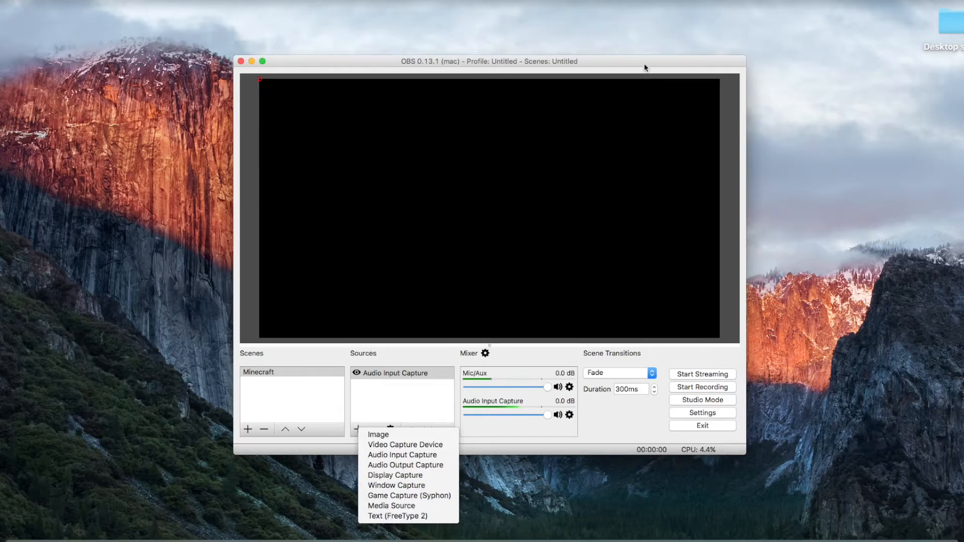
click(409, 495)
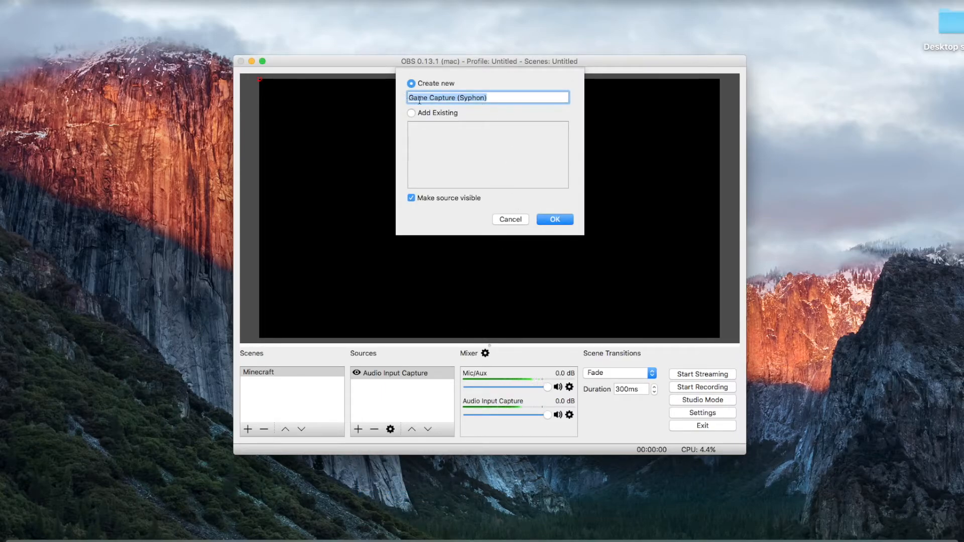
click(546, 217)
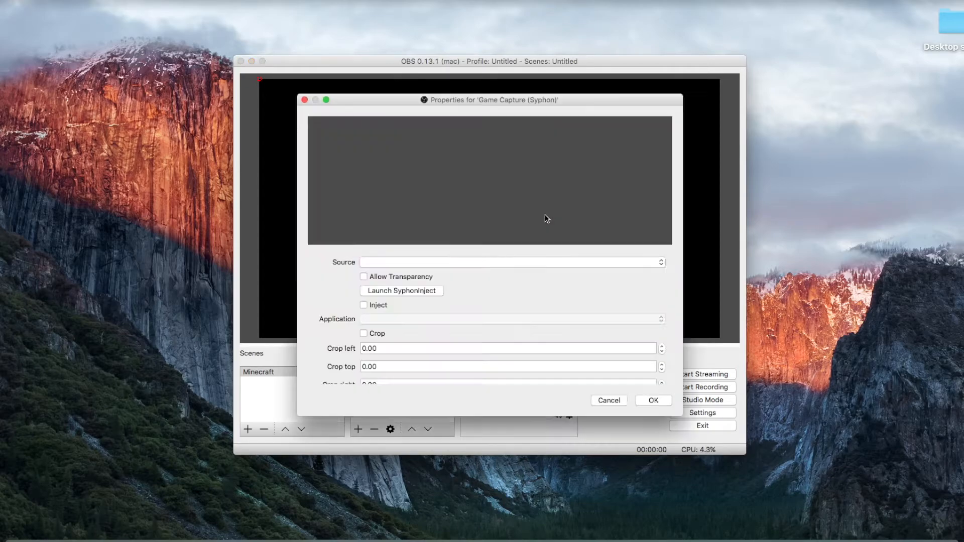
click(662, 264)
click(617, 287)
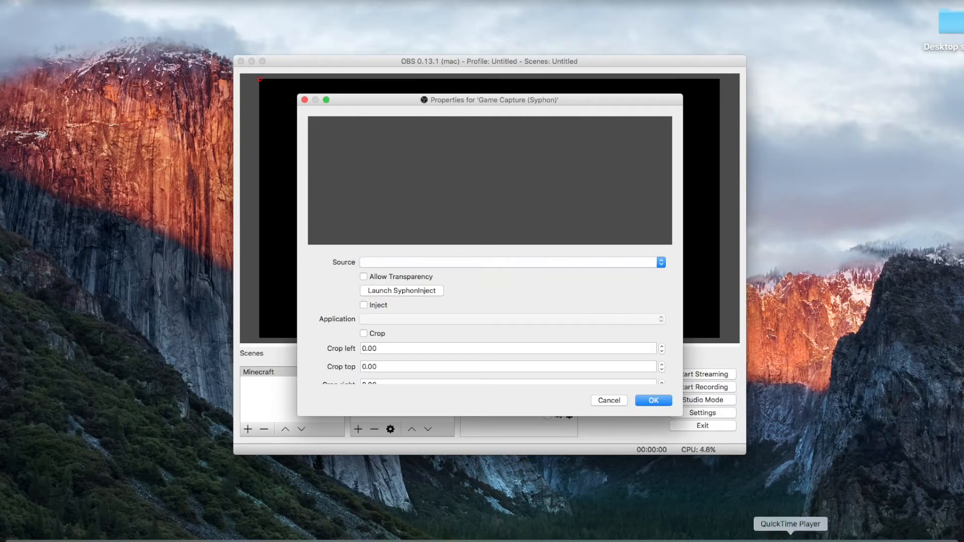
- Switch to Minecraft, resume the game and walk around briefly, pause it, and return to the Game Capture properties
click(748, 536)
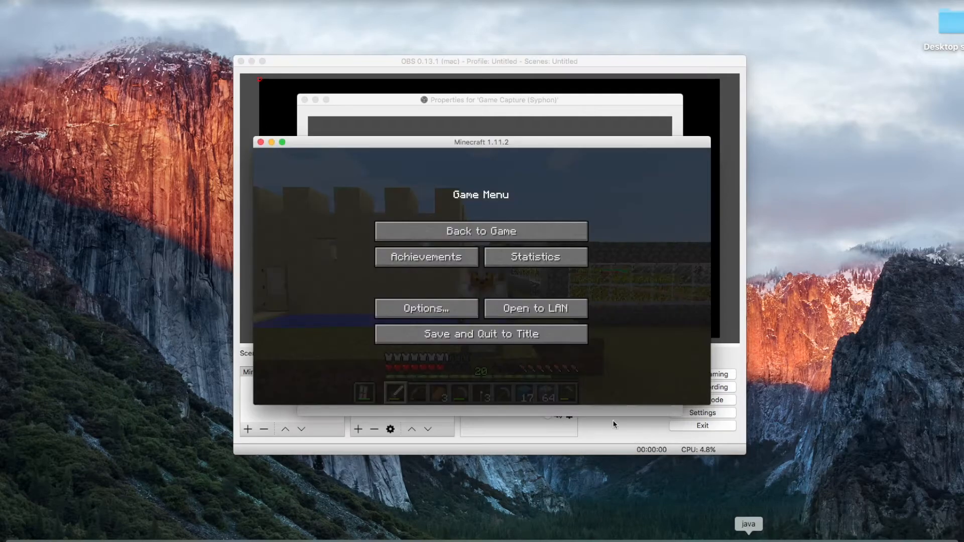
click(449, 229)
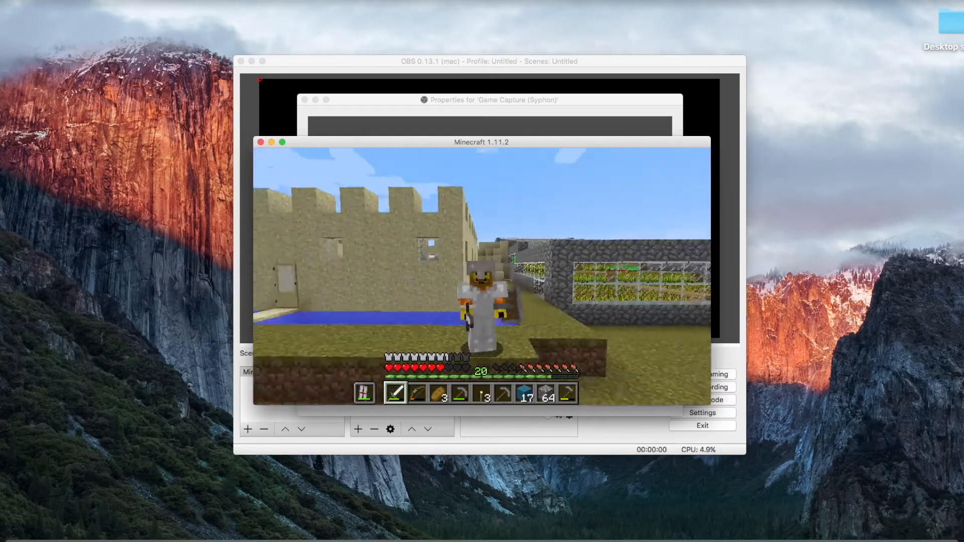
key(w)
key(w)
key(w)
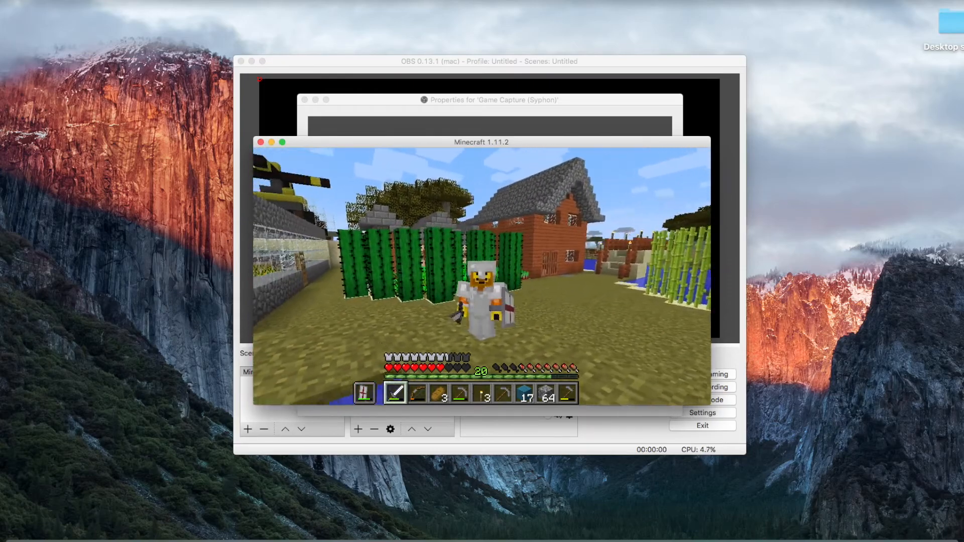
key(Escape)
click(489, 100)
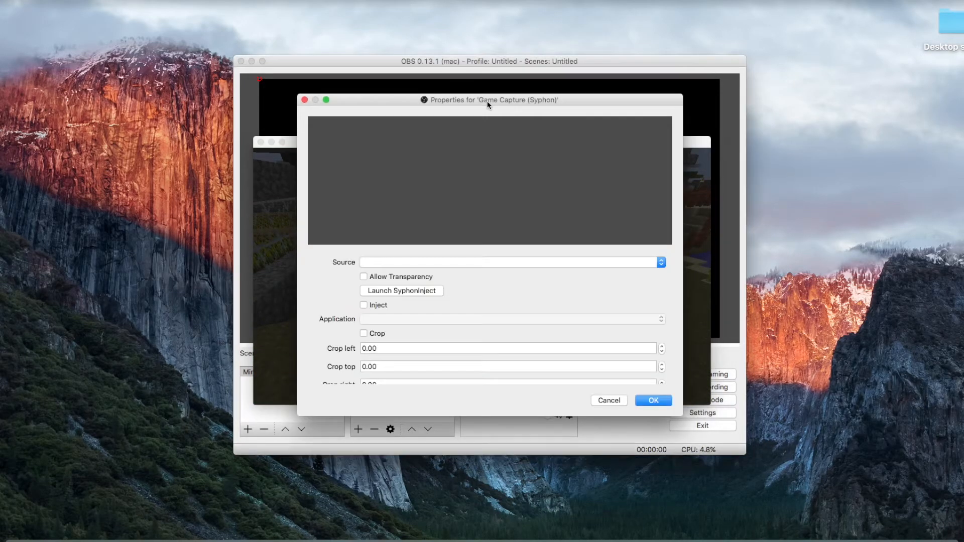
- Recheck the capture source choices, launch SyphonInject, select the Minecraft process in its list, and close it without injecting
click(660, 262)
click(357, 262)
click(392, 293)
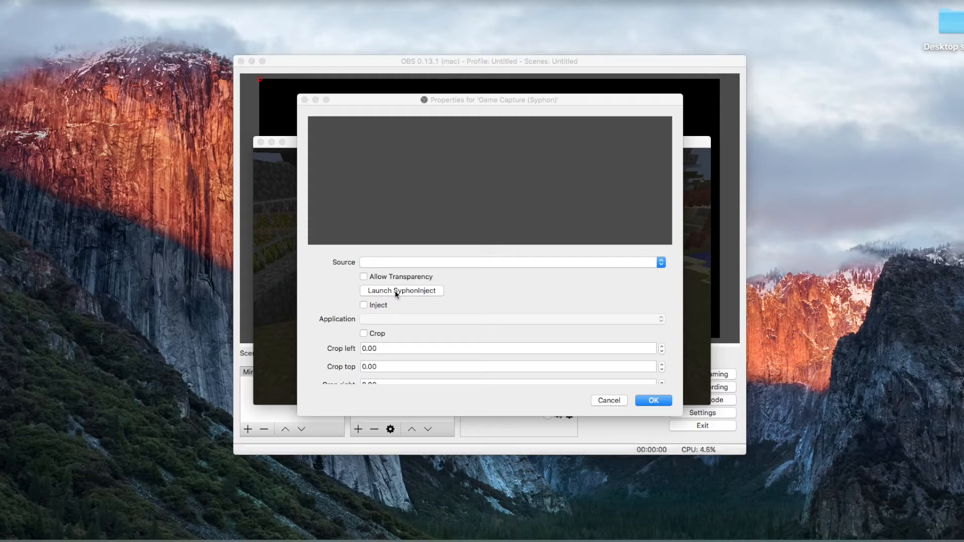
scroll(285, 255, down, 10)
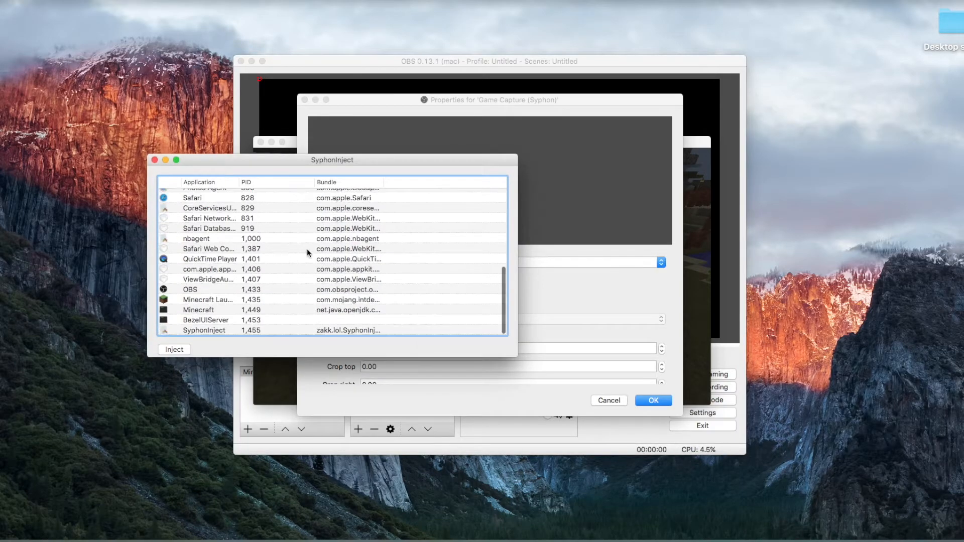
double_click(199, 310)
click(255, 303)
click(275, 312)
click(262, 312)
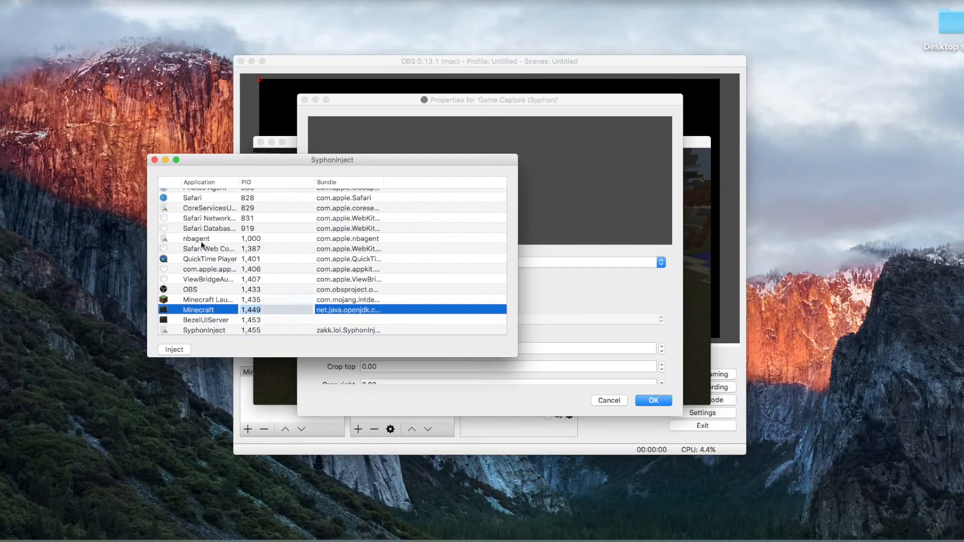
click(155, 161)
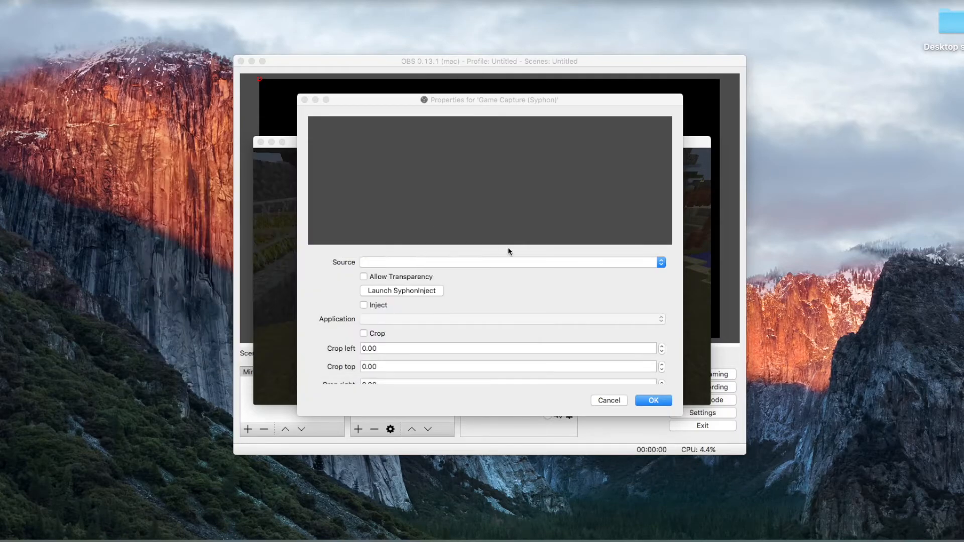
- Look for Minecraft among the Game Capture sources once more and cancel the properties
click(605, 266)
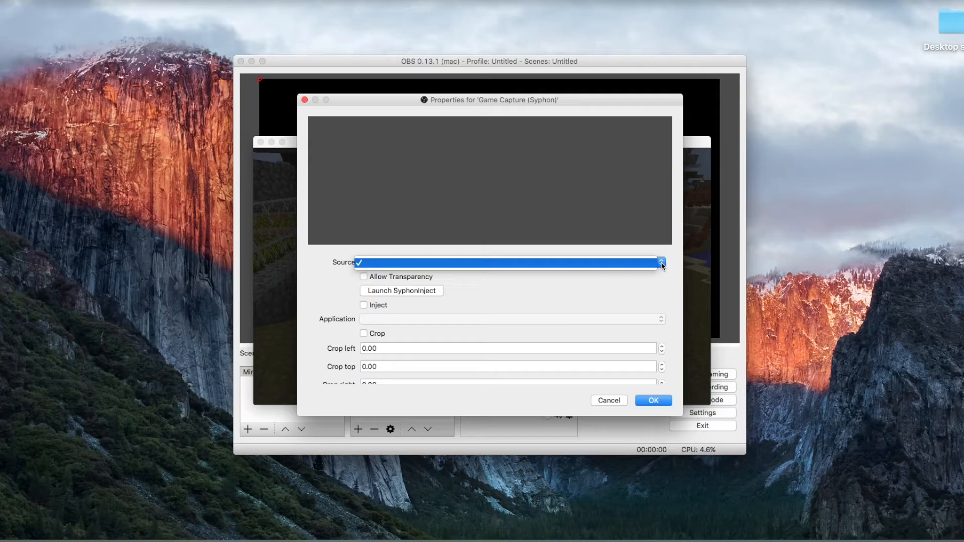
click(486, 282)
click(663, 266)
click(588, 303)
click(609, 401)
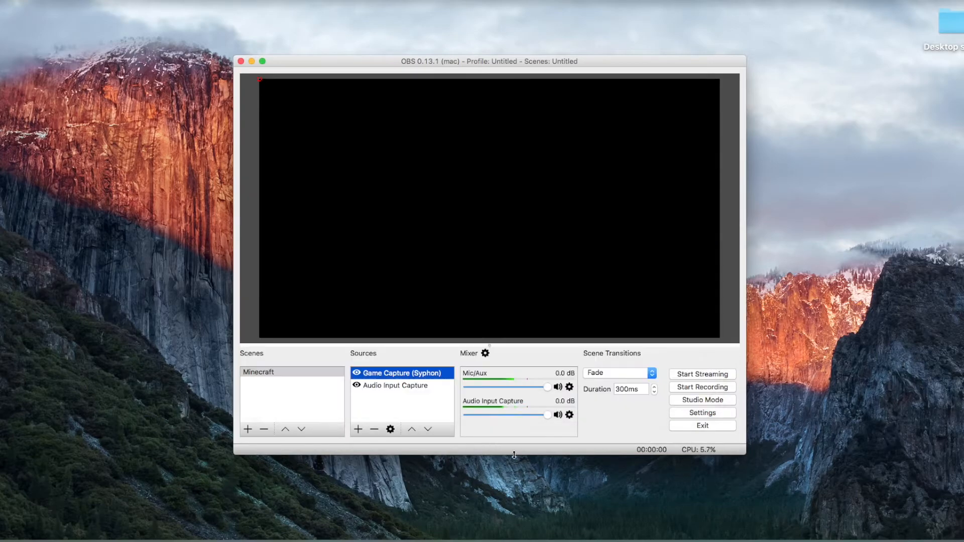
- Reopen the Game Capture (Syphon) properties, examine the available capture sources, and accept the dialog
right_click(408, 375)
mouse_move(433, 441)
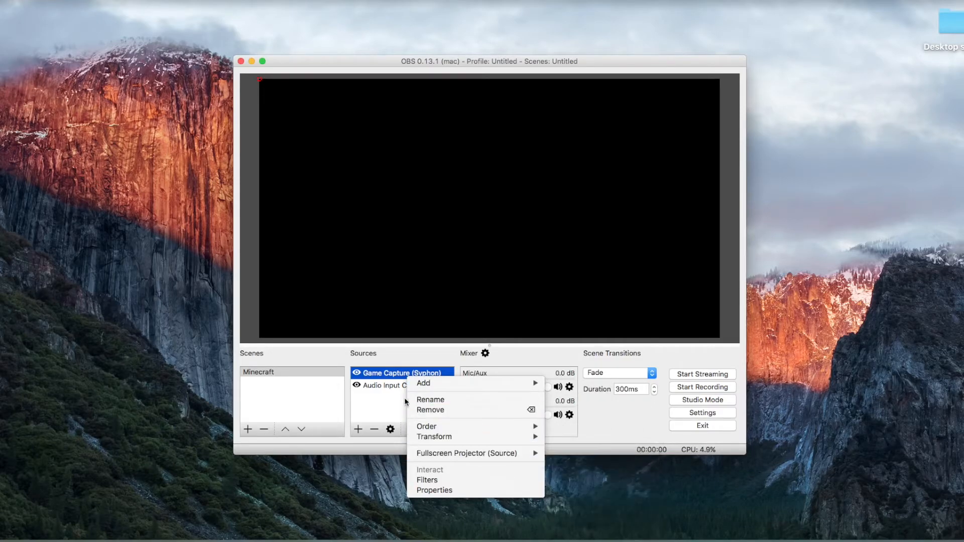
right_click(392, 372)
click(374, 399)
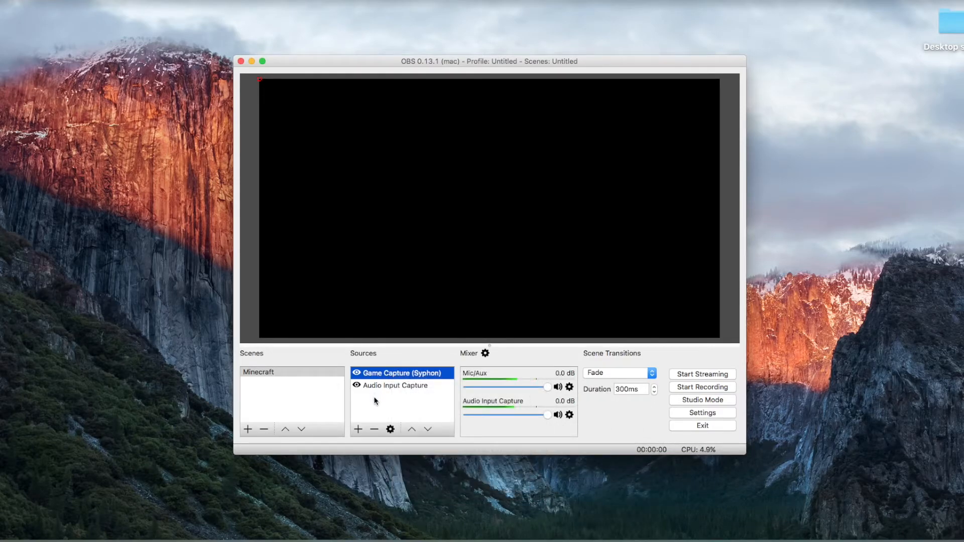
click(390, 429)
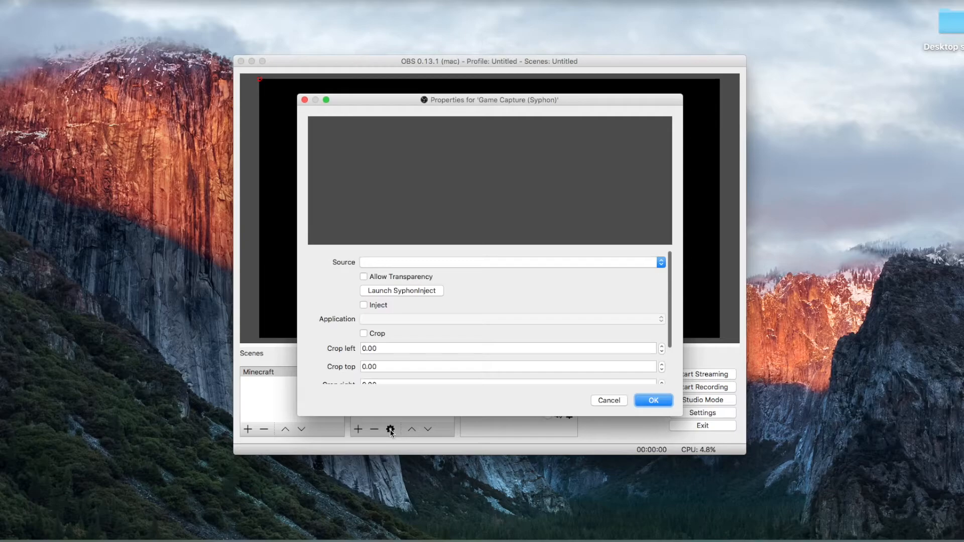
click(525, 263)
click(517, 268)
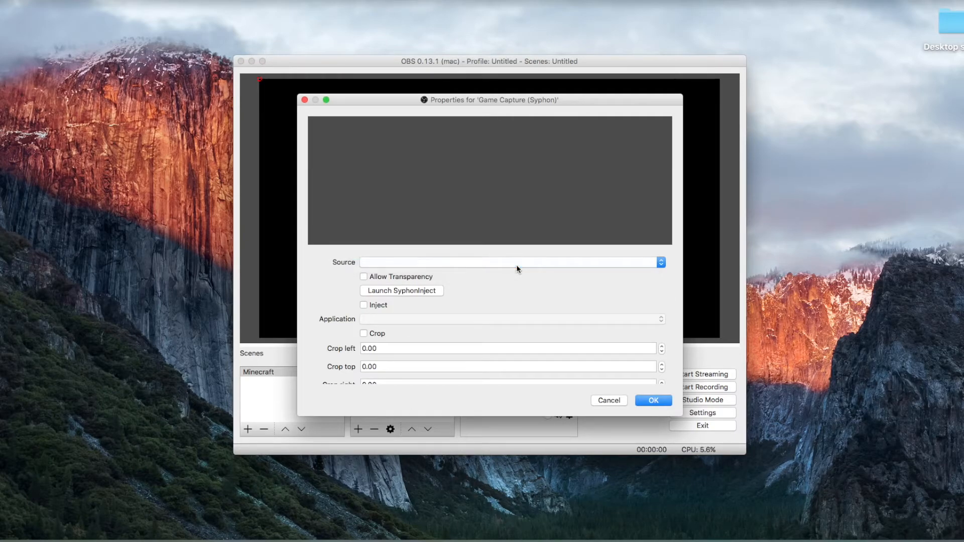
click(516, 264)
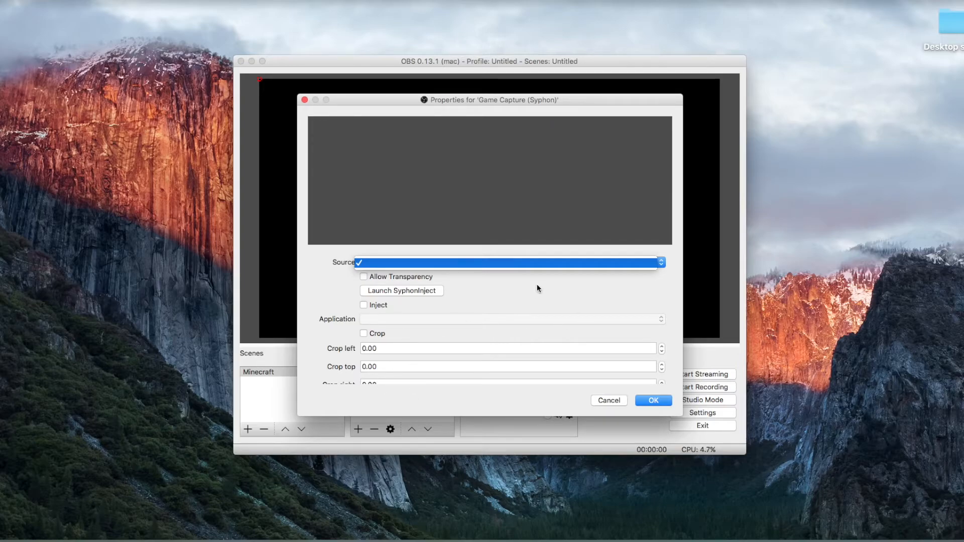
click(559, 266)
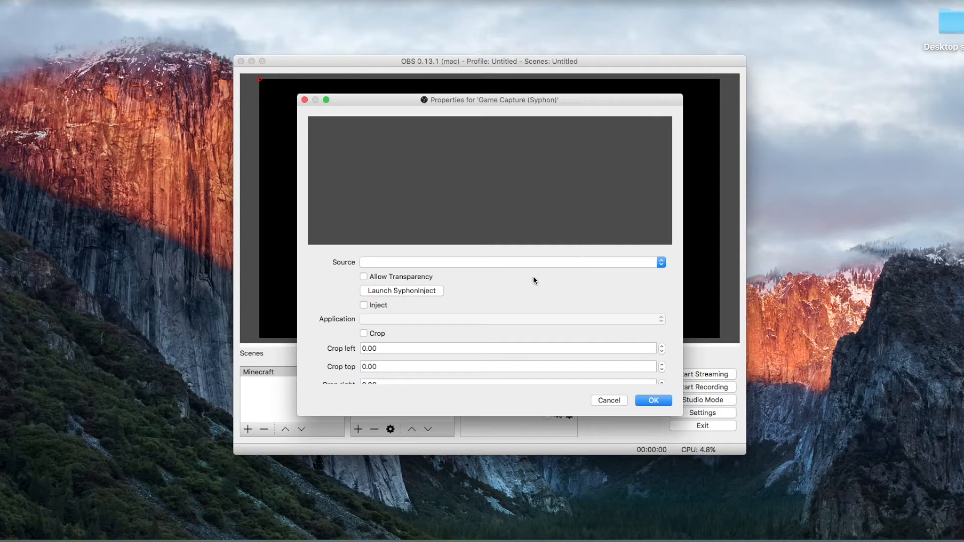
click(631, 263)
click(631, 264)
click(647, 402)
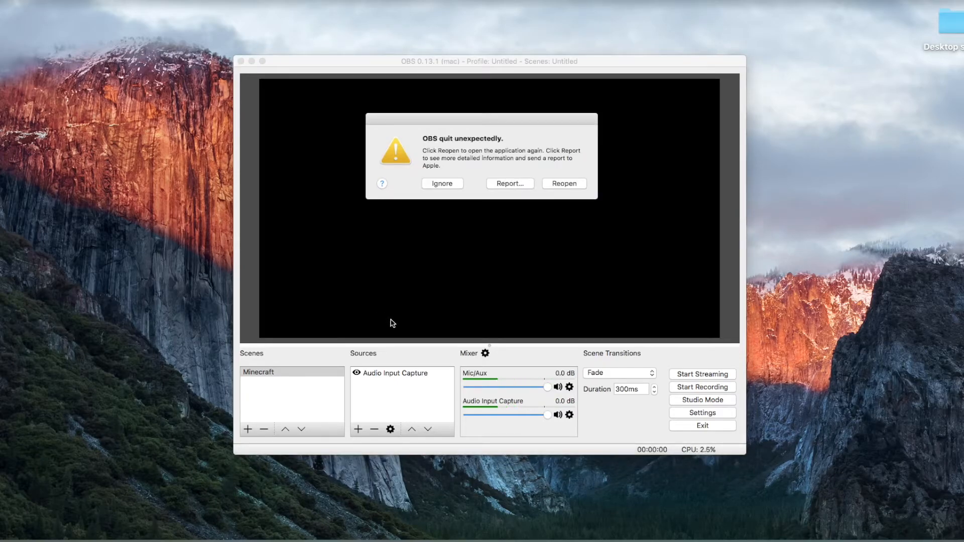
- Ignore the crash report, add a Game Capture (Syphon) source again, check its capture sources, and cancel its properties
click(442, 184)
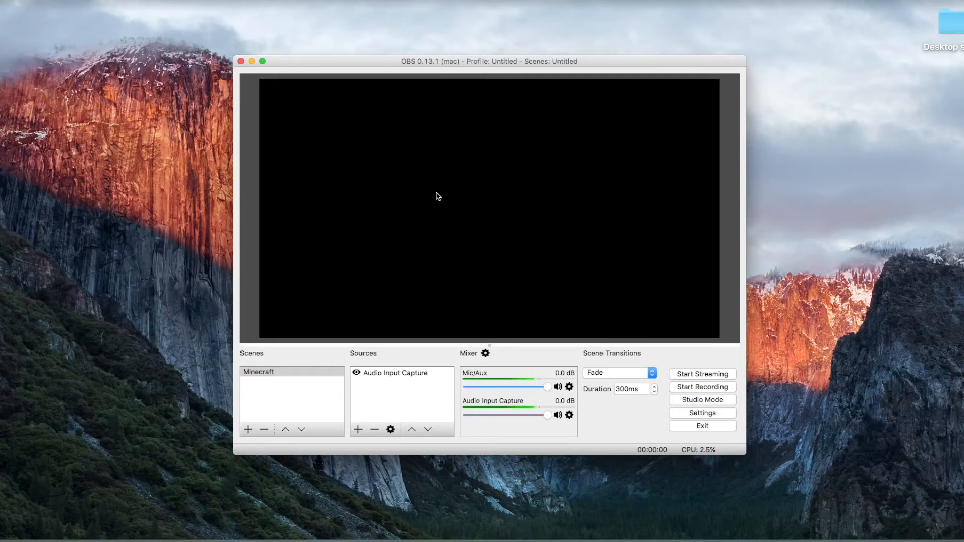
click(357, 430)
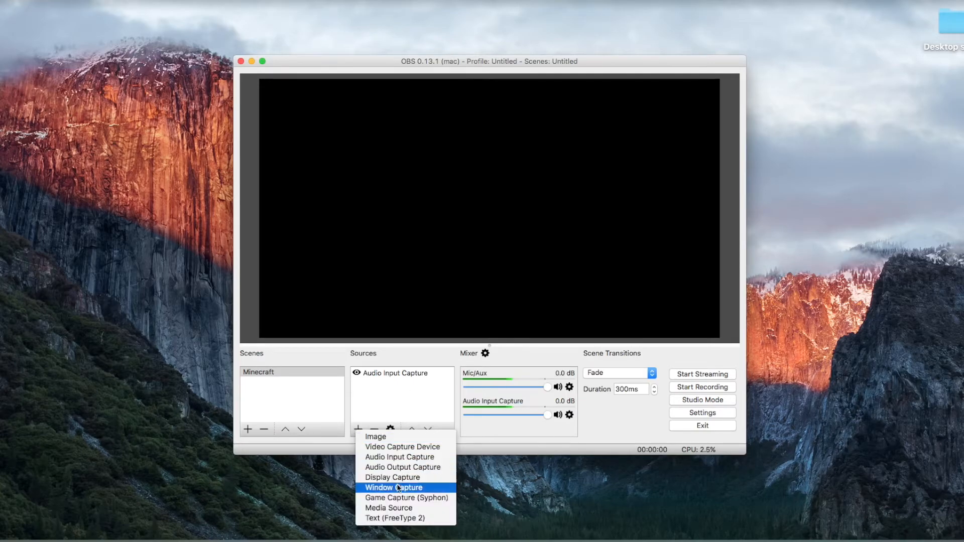
click(400, 497)
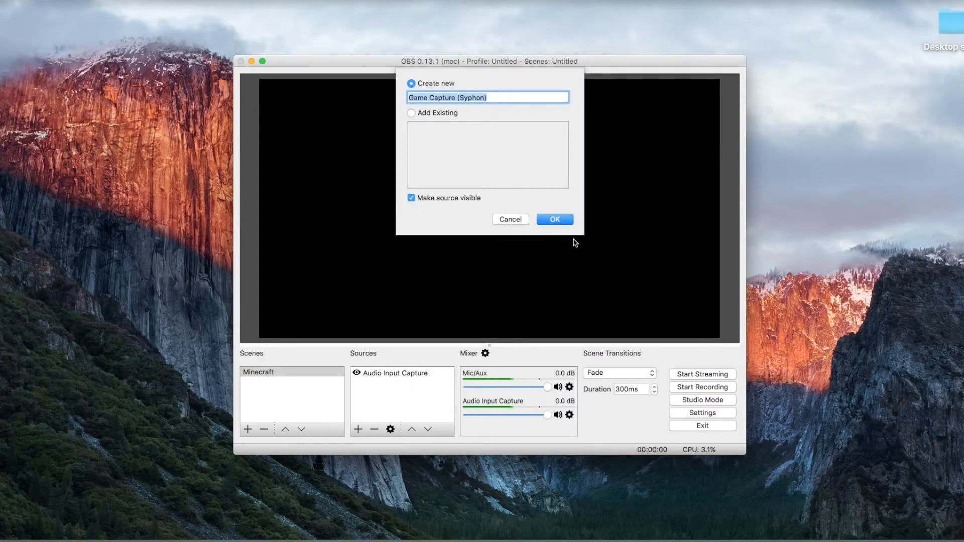
click(554, 221)
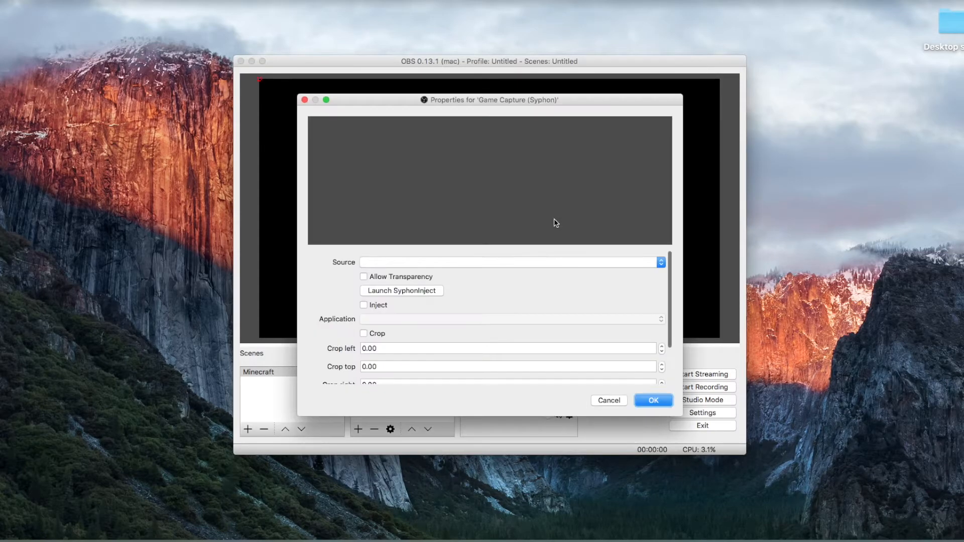
click(463, 266)
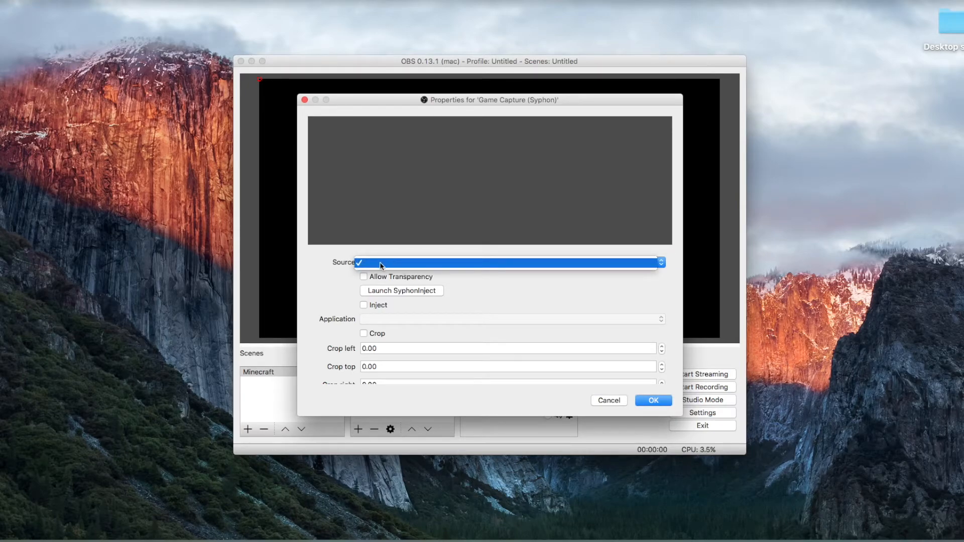
click(609, 400)
click(609, 400)
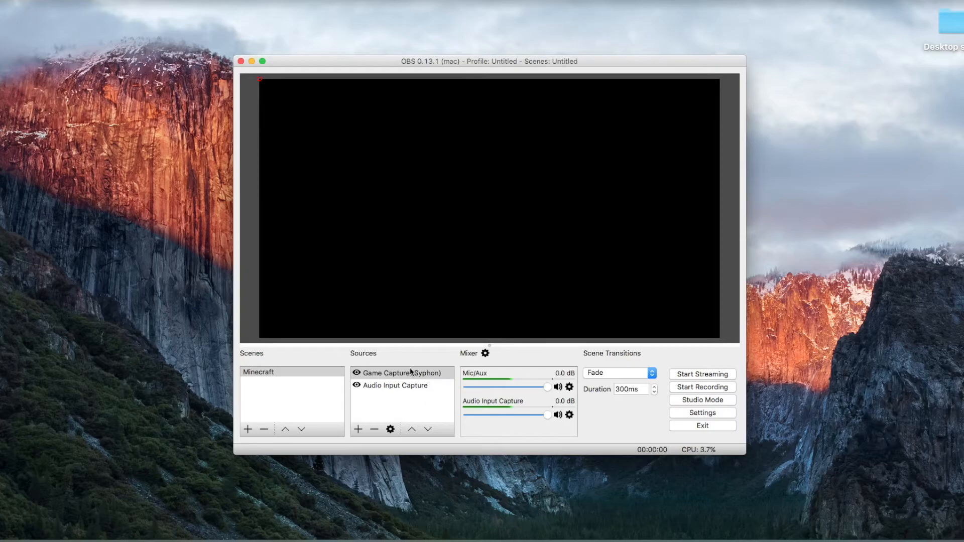
- Remove the Game Capture (Syphon) source from the Minecraft scene
right_click(391, 374)
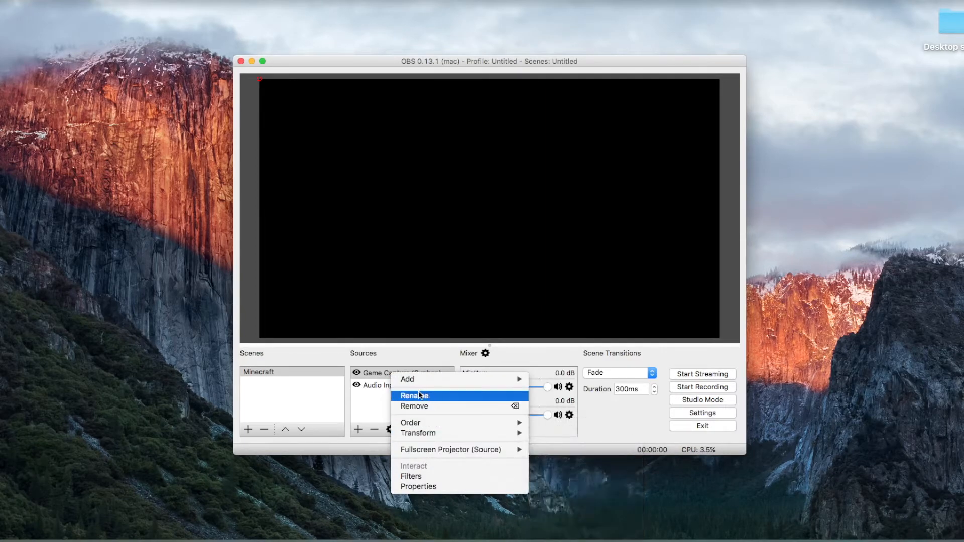
click(408, 407)
click(553, 266)
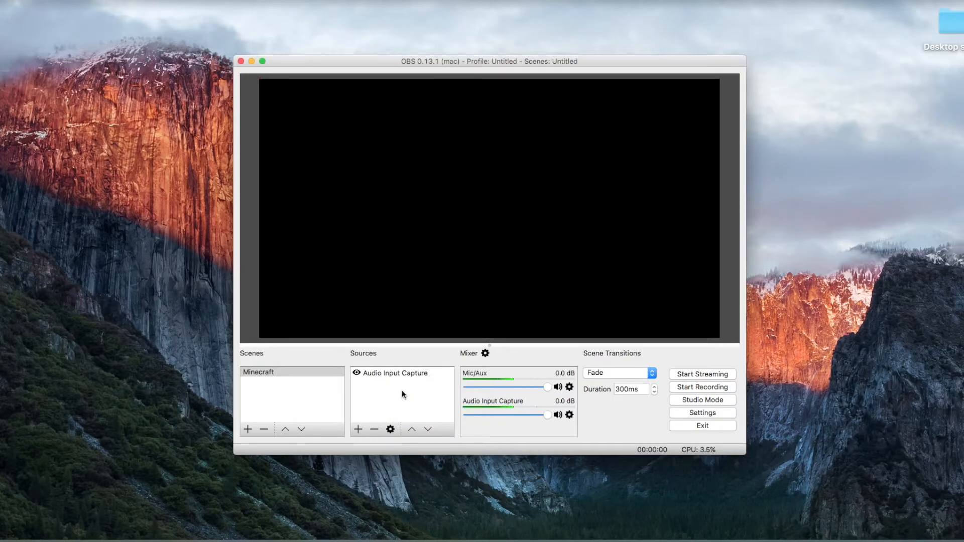
- Add a Window Capture source, look for Minecraft among its available windows, and cancel its properties
click(358, 429)
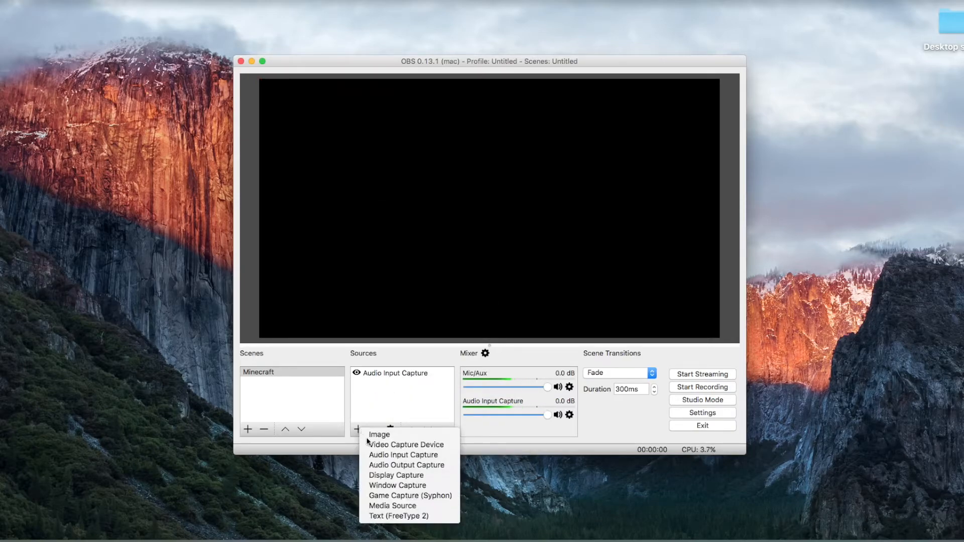
click(394, 485)
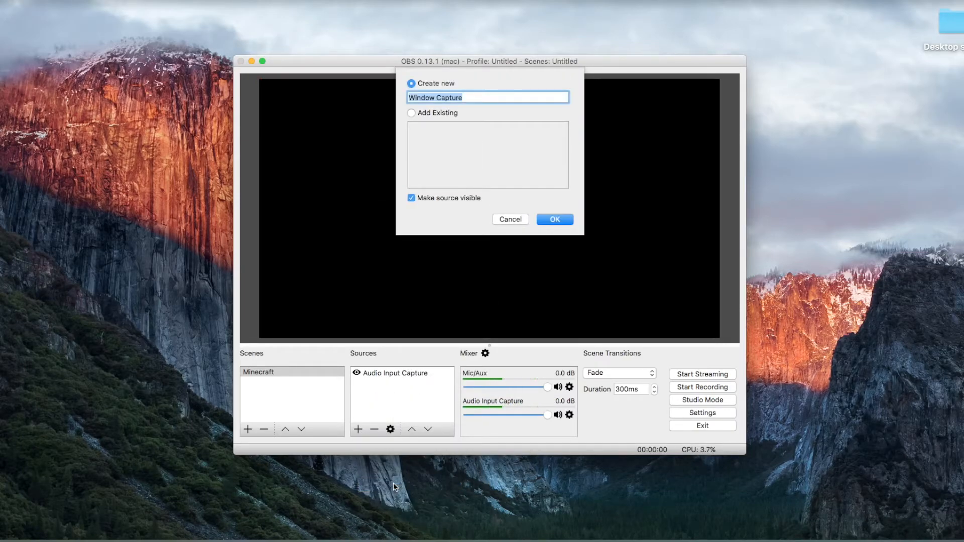
click(558, 222)
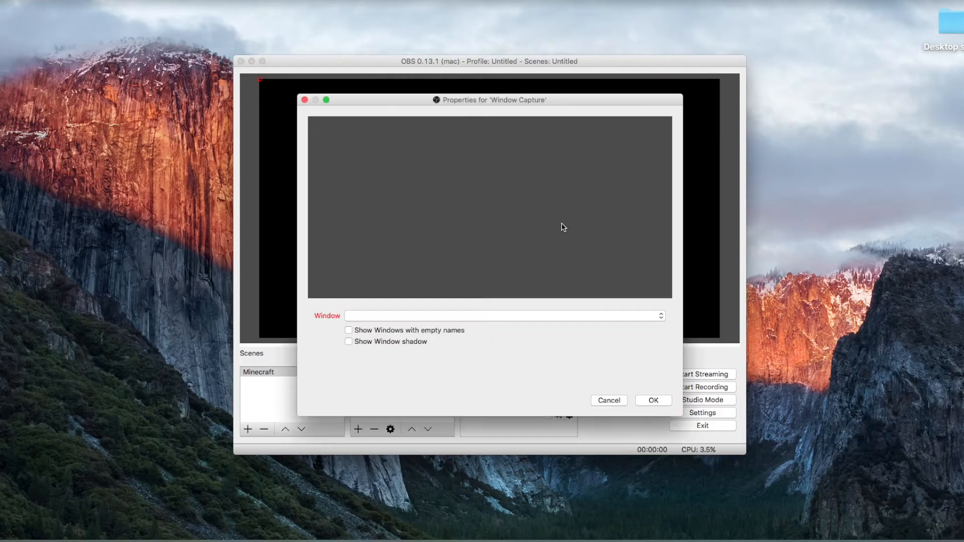
click(455, 319)
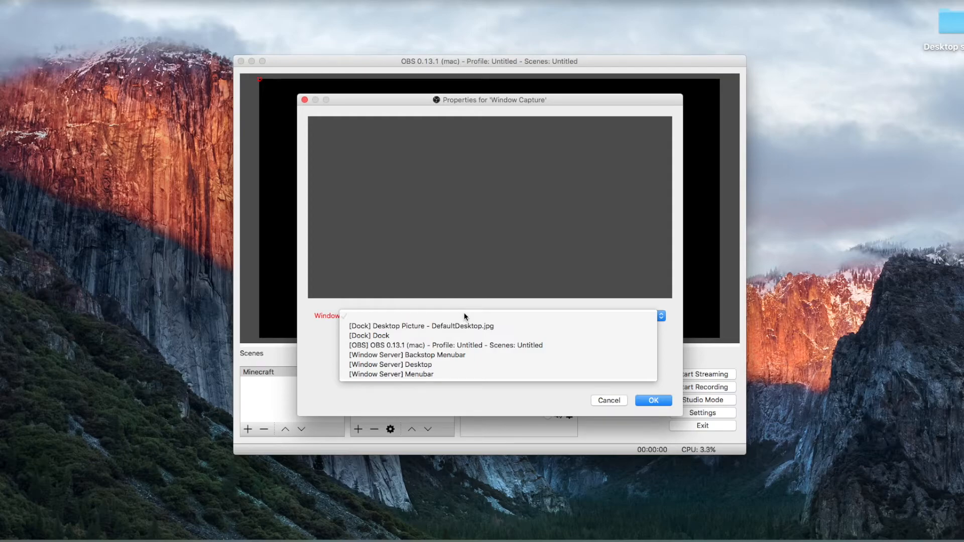
click(599, 401)
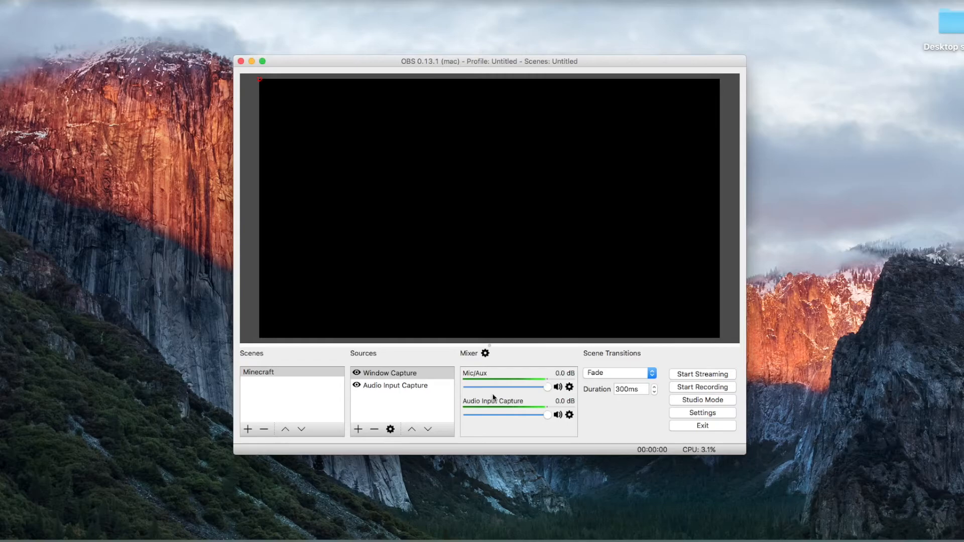
- Remove the Window Capture source from the Minecraft scene
right_click(406, 379)
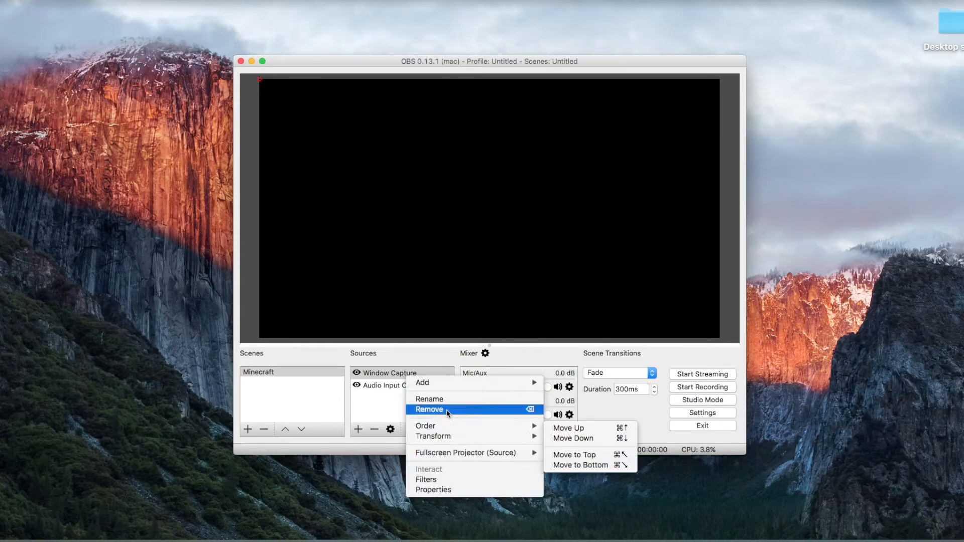
click(427, 409)
click(558, 269)
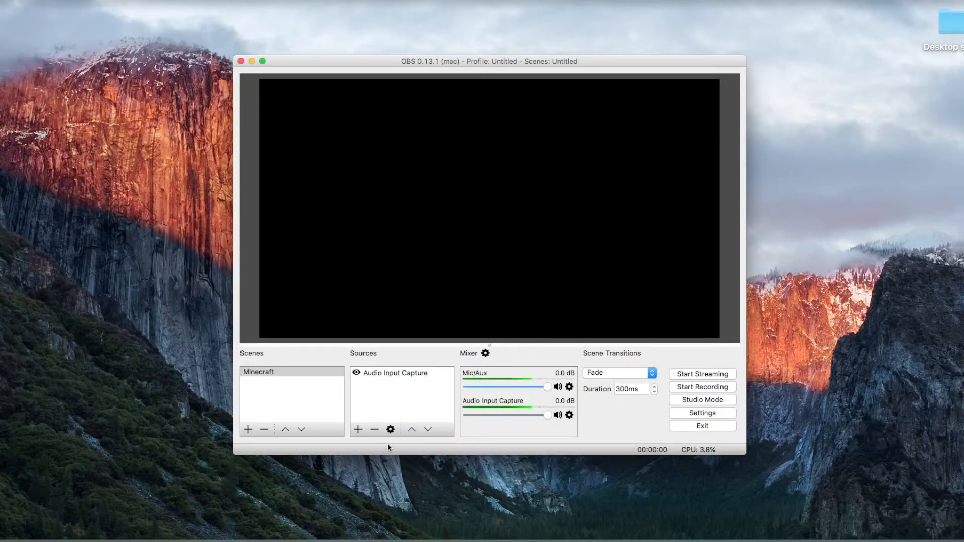
click(359, 430)
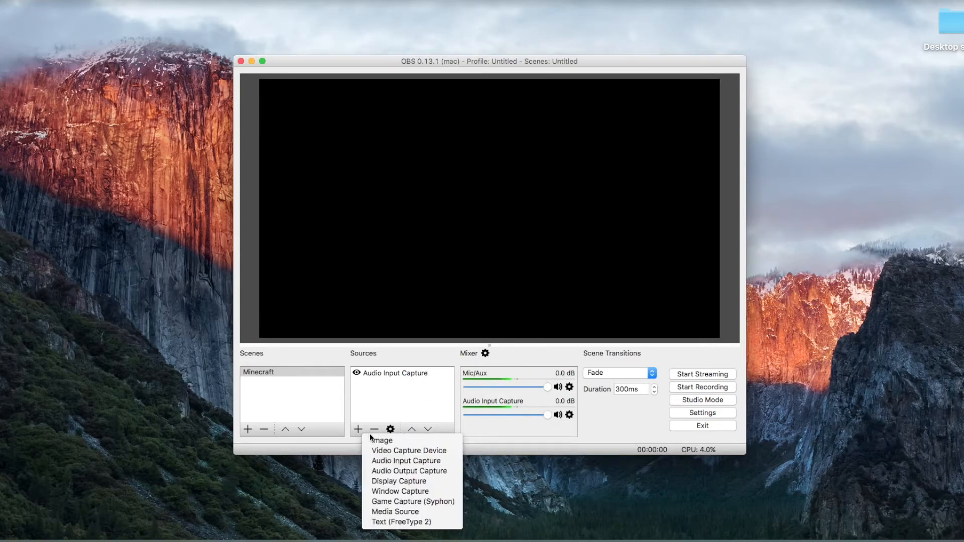
click(395, 492)
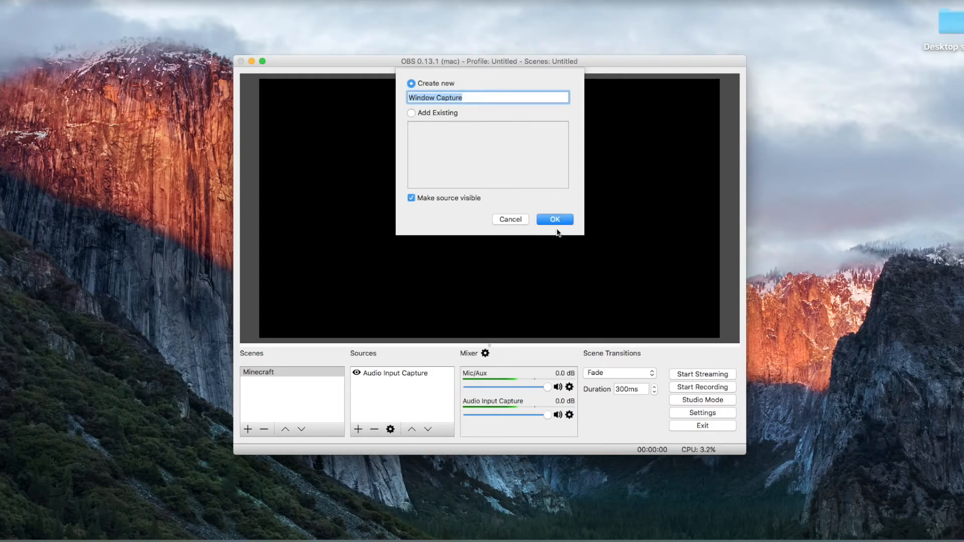
click(509, 219)
- Add a Display Capture source and set its crop mode to To Window and Manual
click(358, 428)
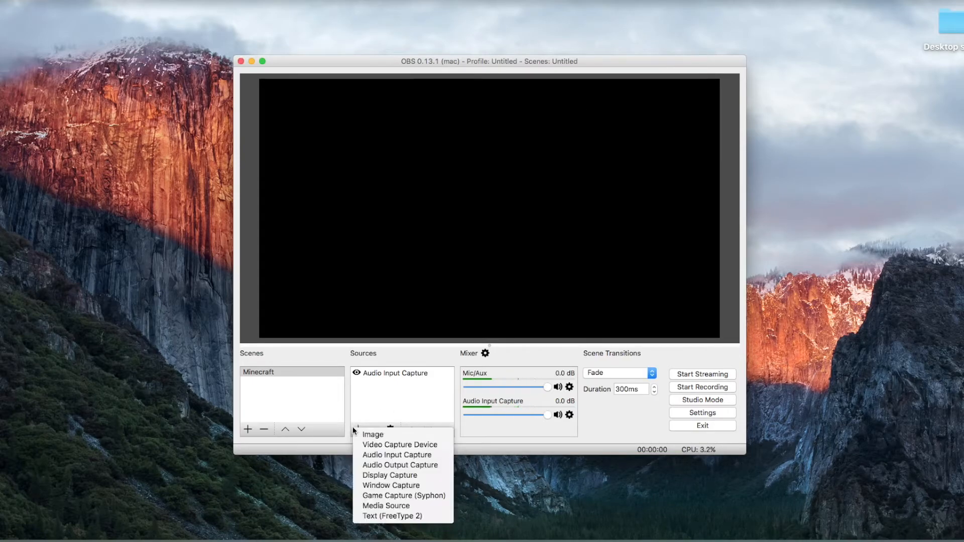
click(389, 477)
click(554, 219)
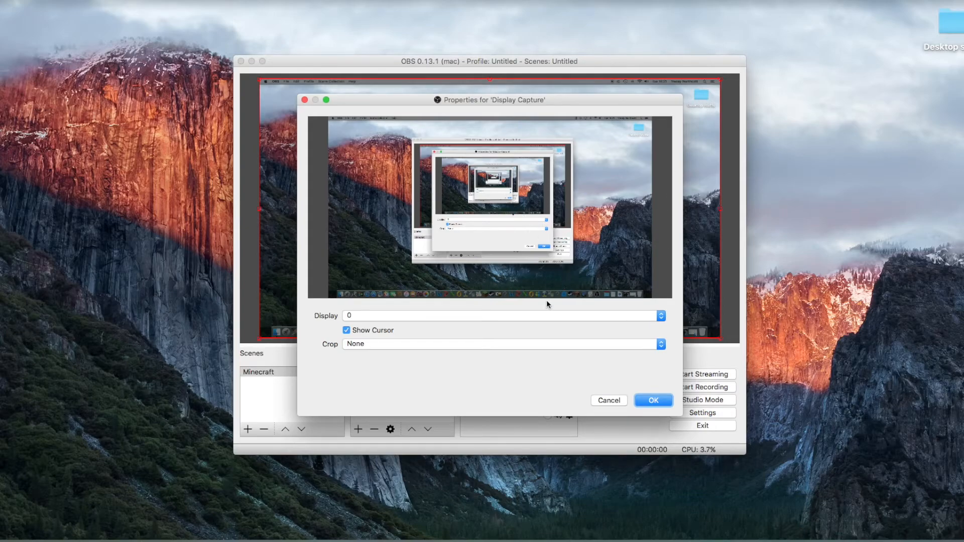
click(588, 345)
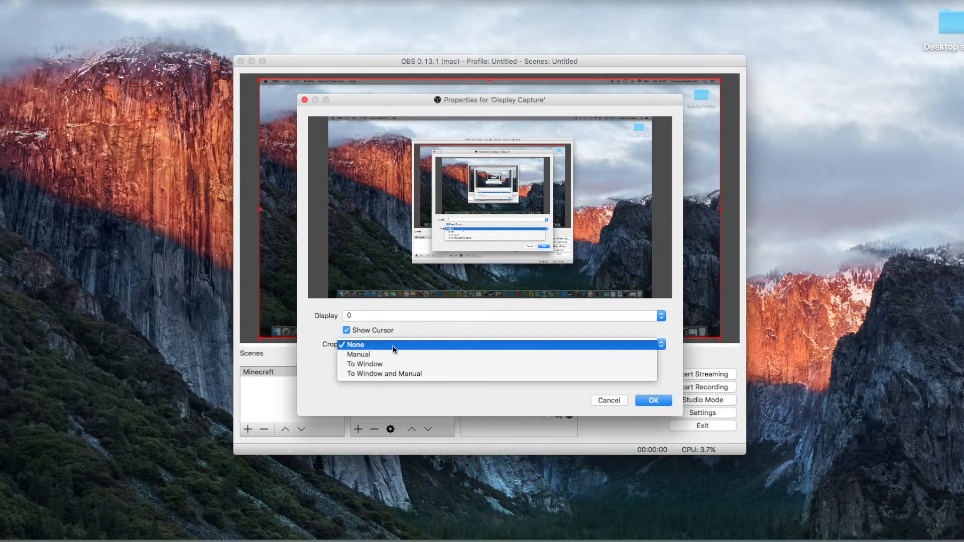
click(379, 374)
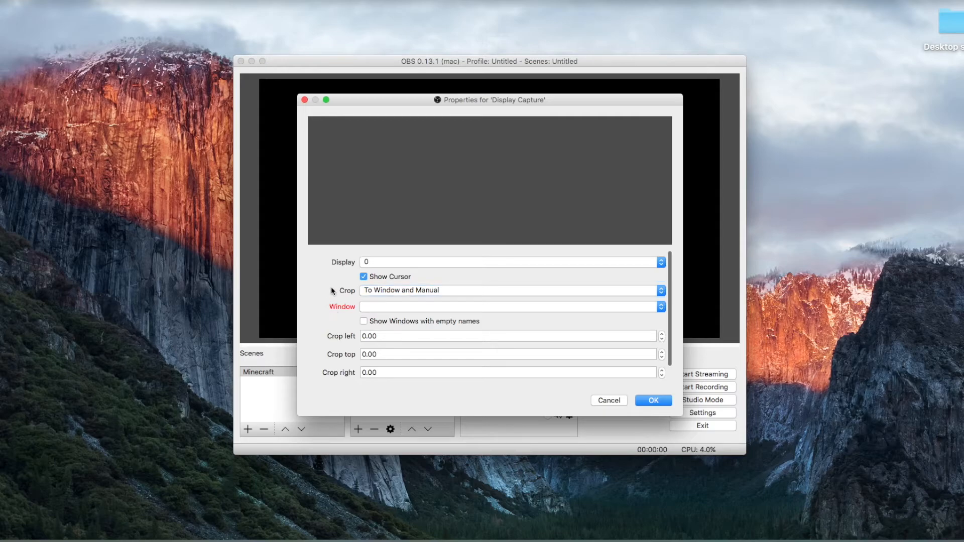
- Try adjusting the Display Capture's left, top and bottom crop values and accept its properties
scroll(332, 290, down, 2)
click(662, 322)
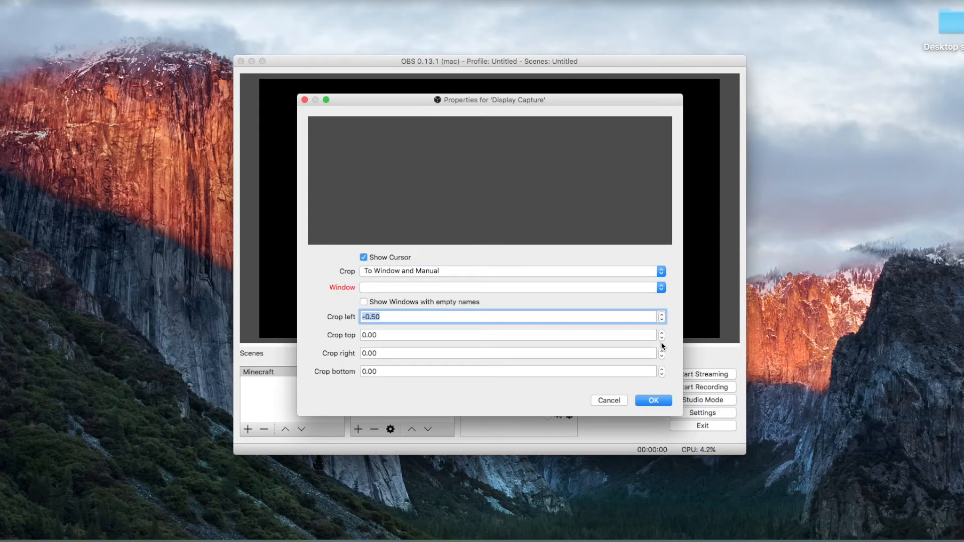
click(662, 315)
click(662, 338)
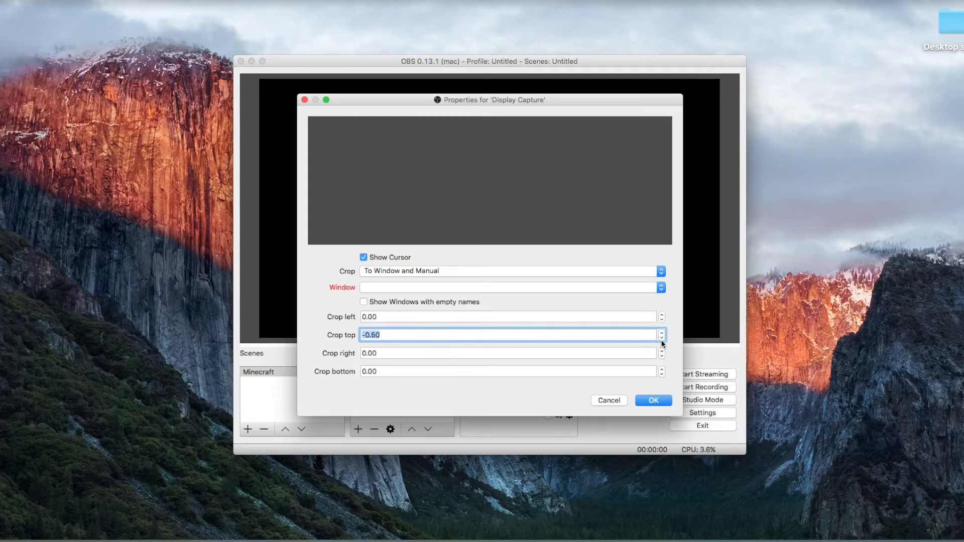
click(661, 375)
click(654, 401)
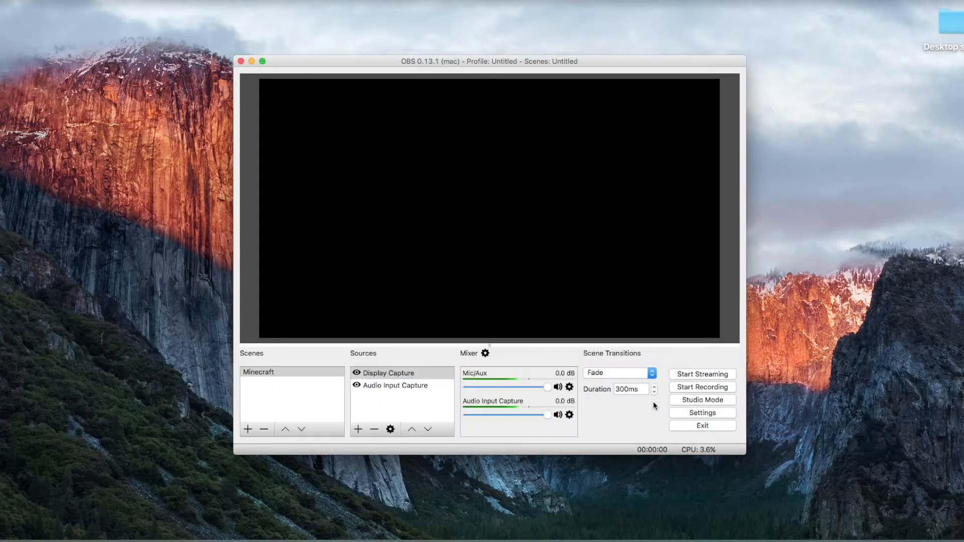
- Remove the cropped Display Capture source from the Minecraft scene
right_click(404, 375)
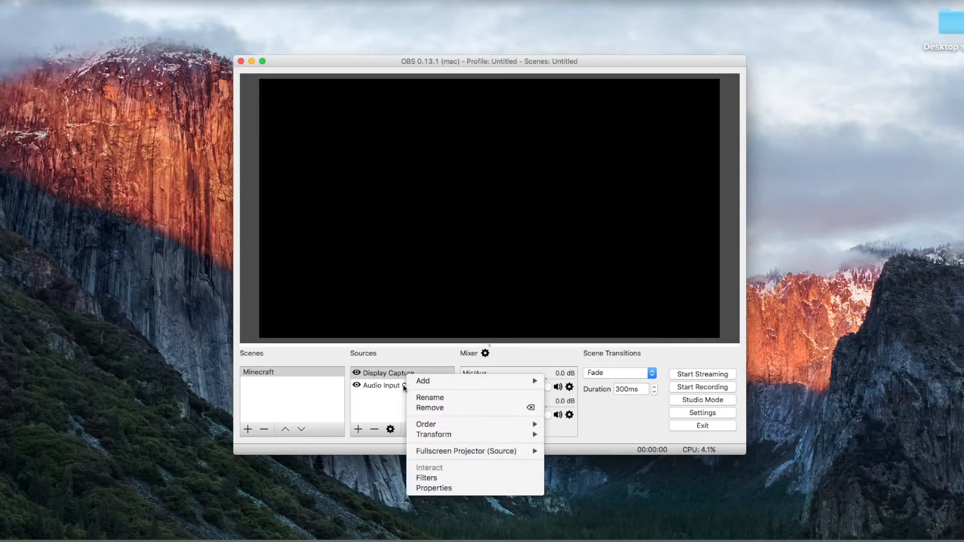
click(435, 409)
click(529, 277)
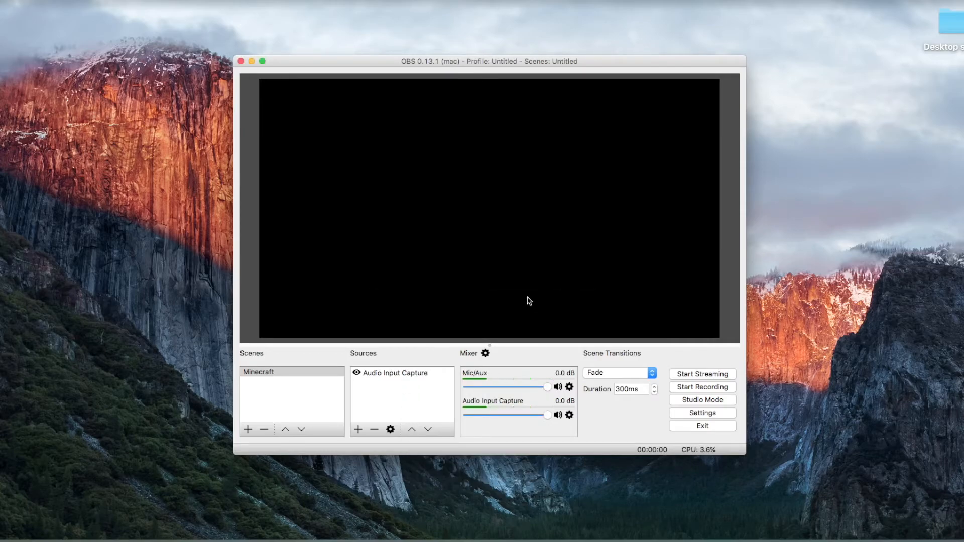
- Add a new Display Capture source for display 0 with the cursor shown and crop set to None
click(358, 429)
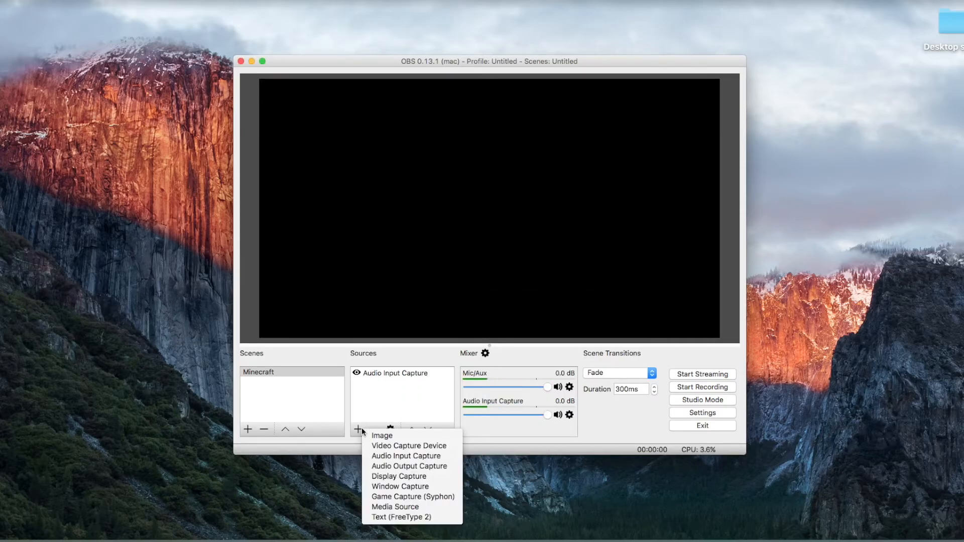
click(400, 477)
click(553, 223)
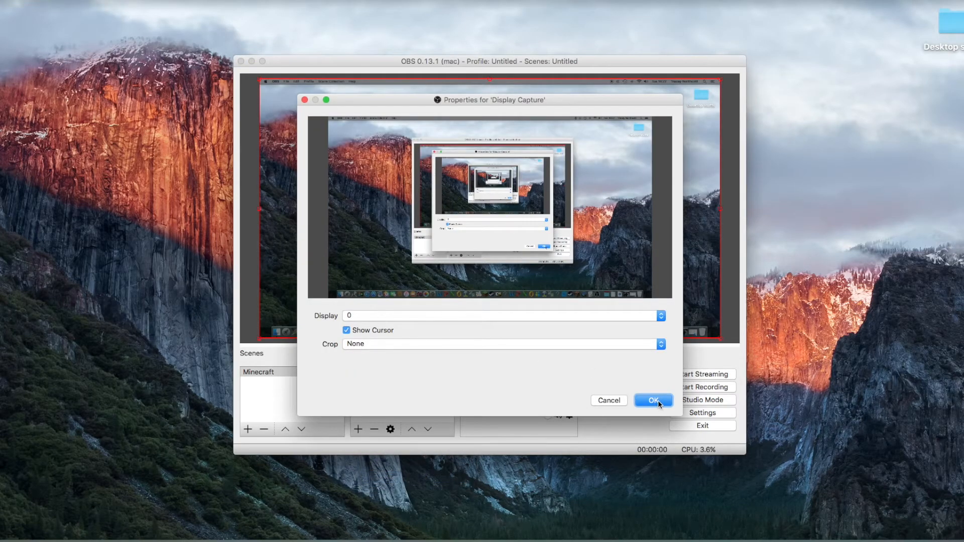
click(656, 401)
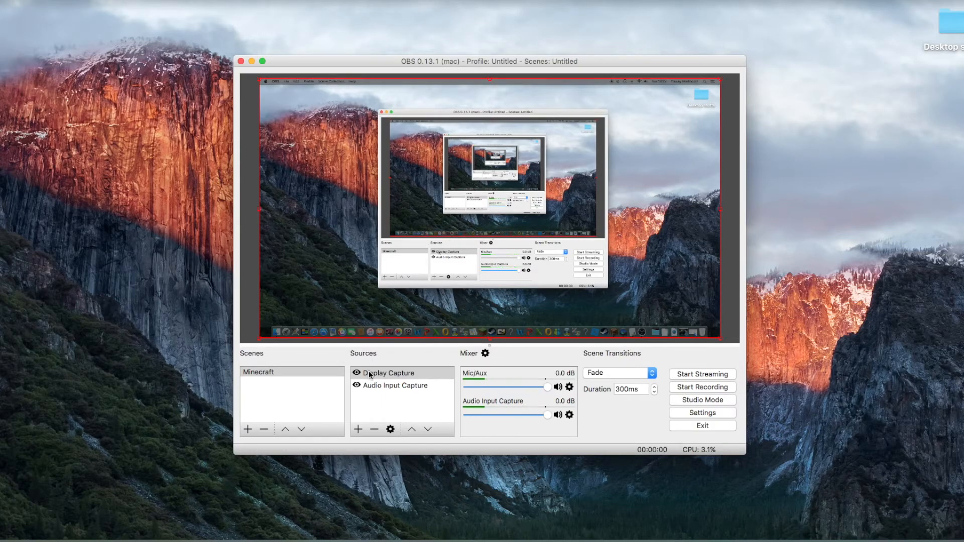
- Start recording, resume the game in Minecraft, and change to the front-facing third-person view
click(688, 387)
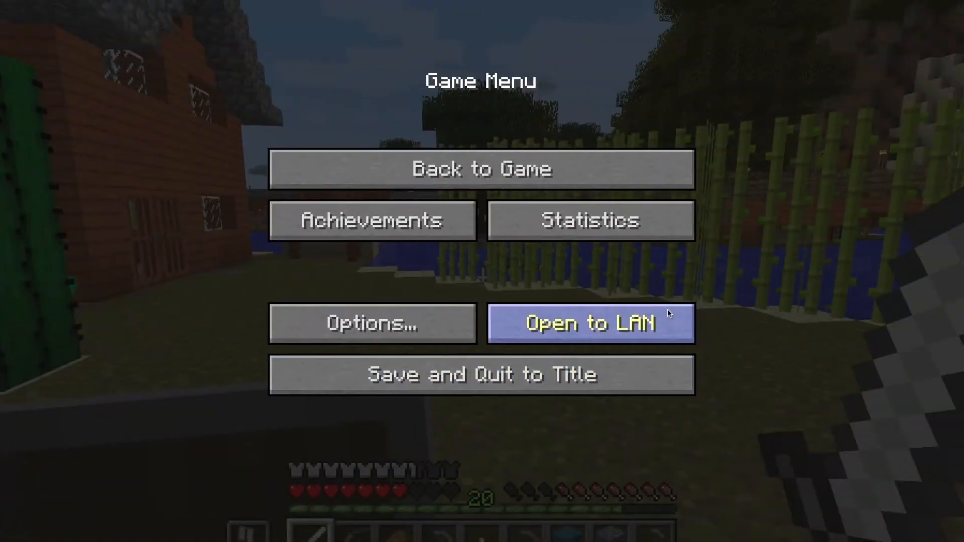
key(Escape)
key(F5)
key(F5)
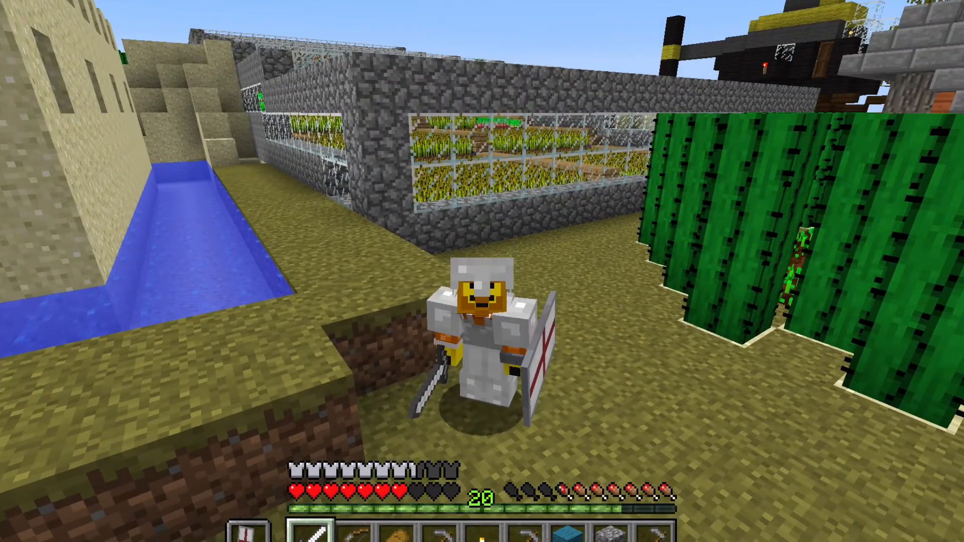
- Swing the sword, jump and walk around in Minecraft as test footage, and stop the recording in OBS
click(482, 272)
click(482, 271)
click(482, 272)
click(482, 272)
click(482, 271)
key(space)
click(482, 271)
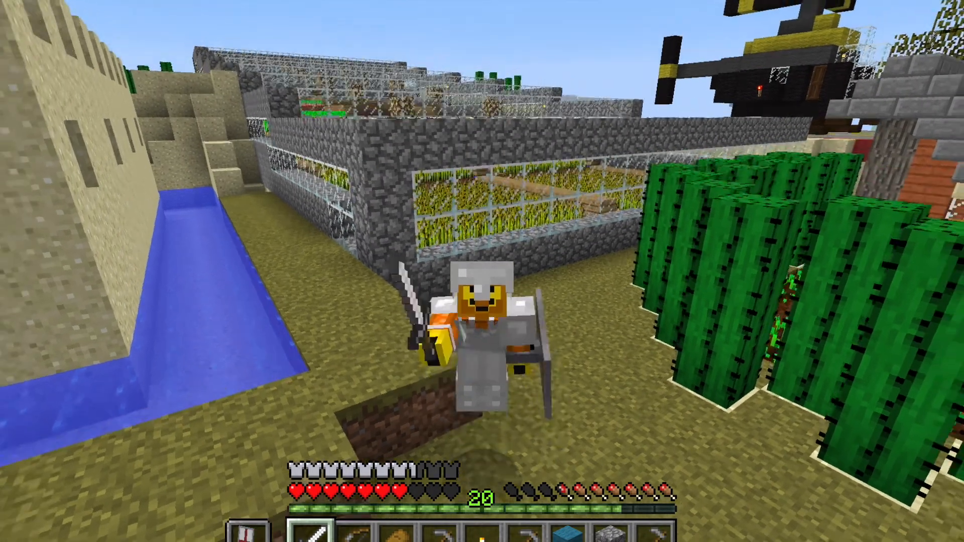
key(space)
click(482, 271)
click(482, 271)
click(482, 271)
click(482, 271)
key(w)
key(space)
key(w)
click(482, 271)
click(482, 272)
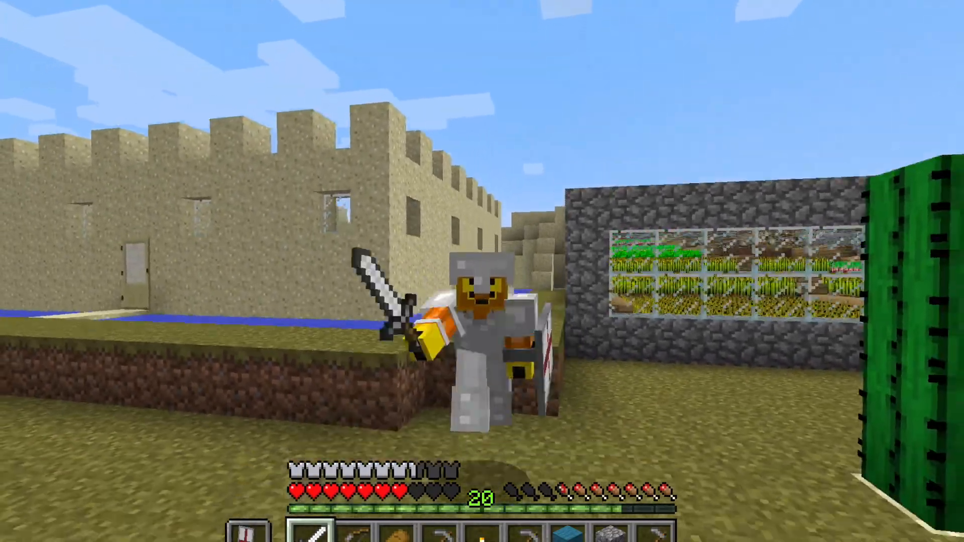
click(482, 271)
click(482, 272)
click(482, 272)
click(482, 271)
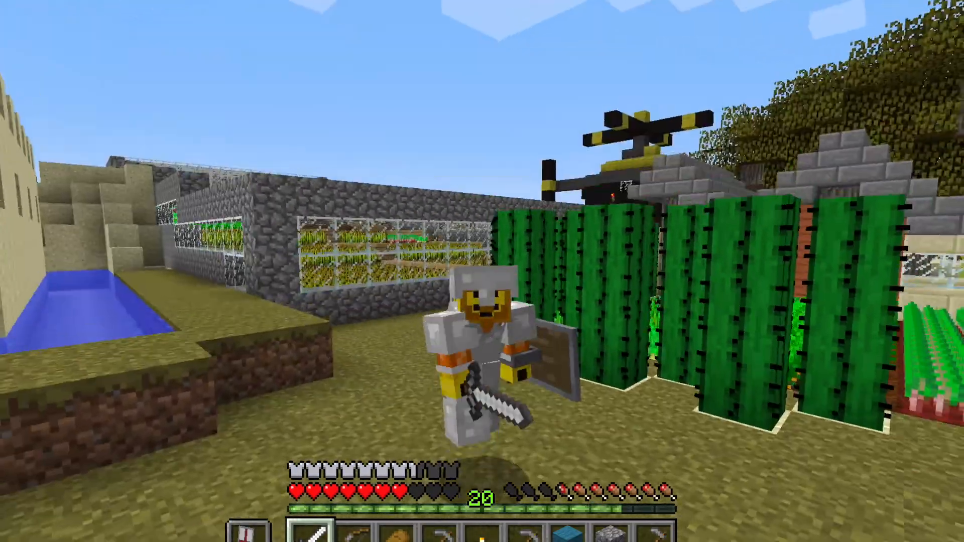
click(482, 271)
key(space)
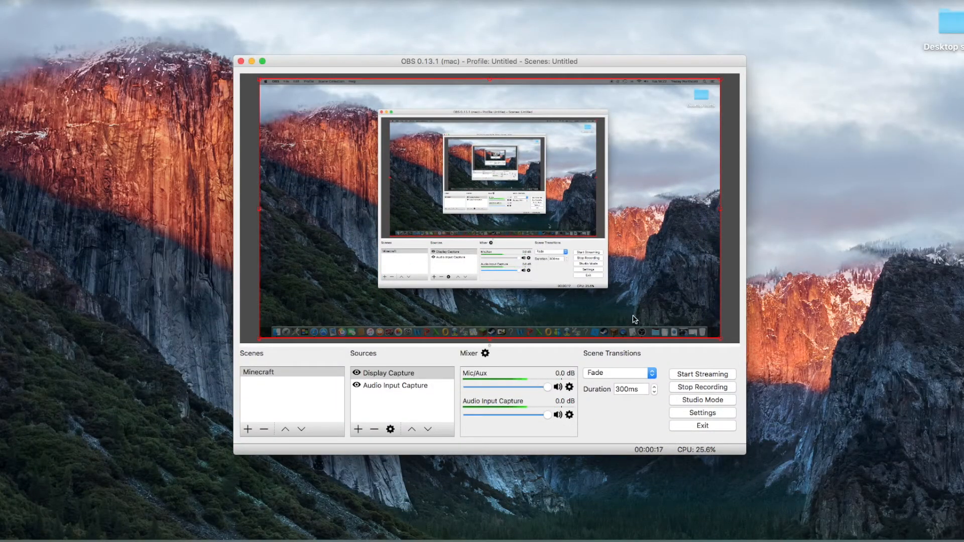
click(690, 387)
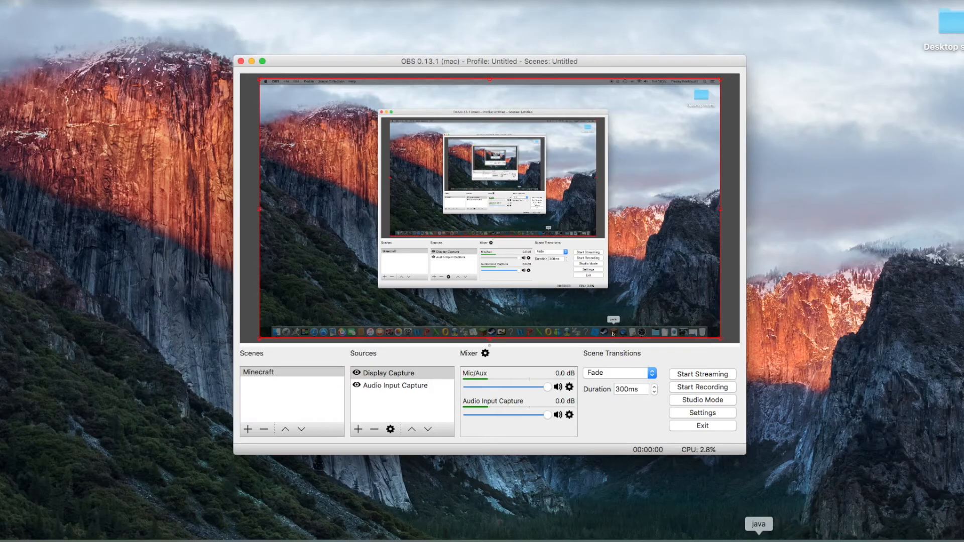
- Return to Minecraft, resume the game to walk and jump around for a second test clip, and switch back to OBS
click(758, 541)
click(535, 188)
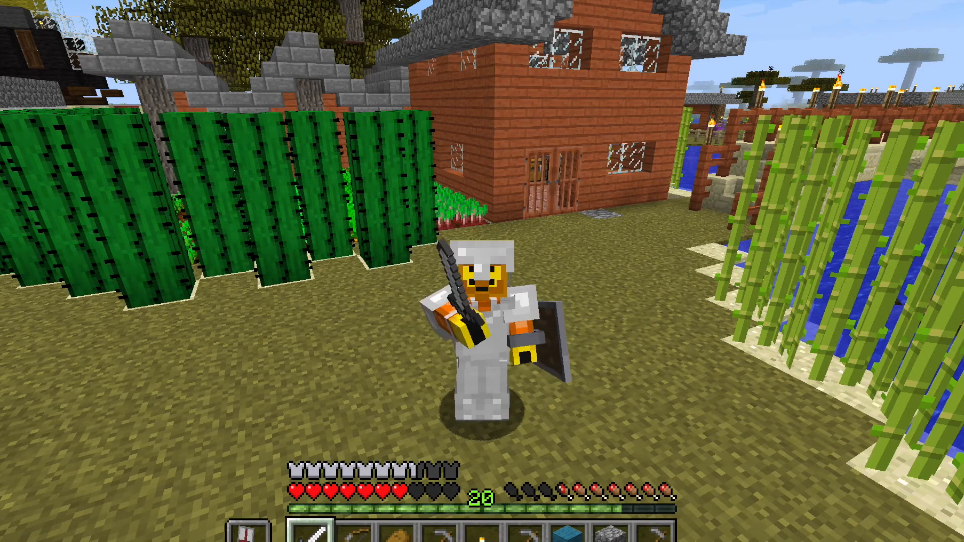
key(w)
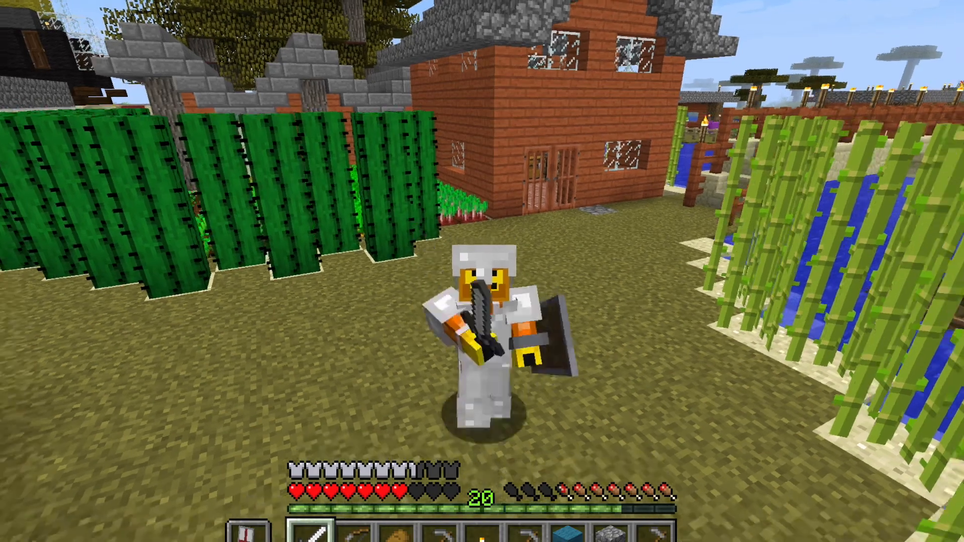
key(space)
key(w)
right_click(482, 271)
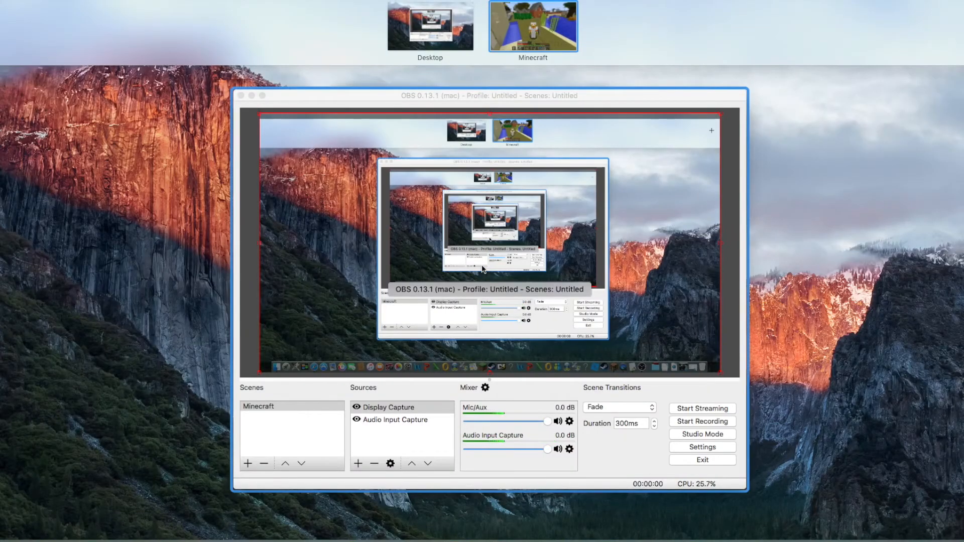
click(481, 276)
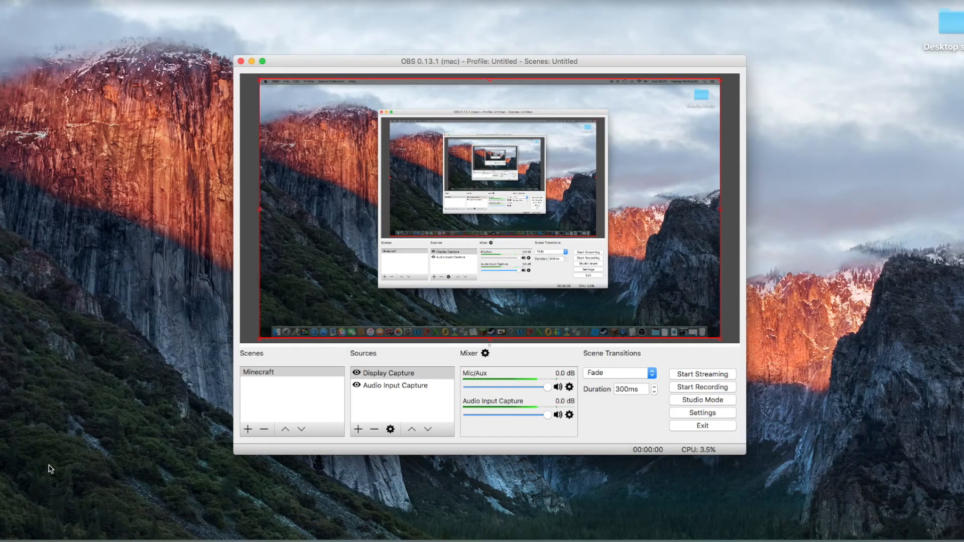
click(6, 541)
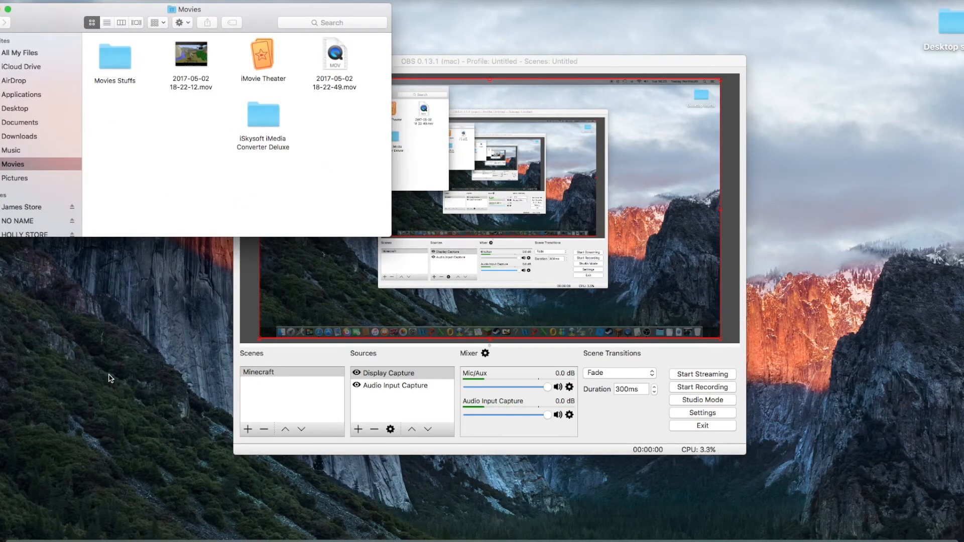
double_click(203, 62)
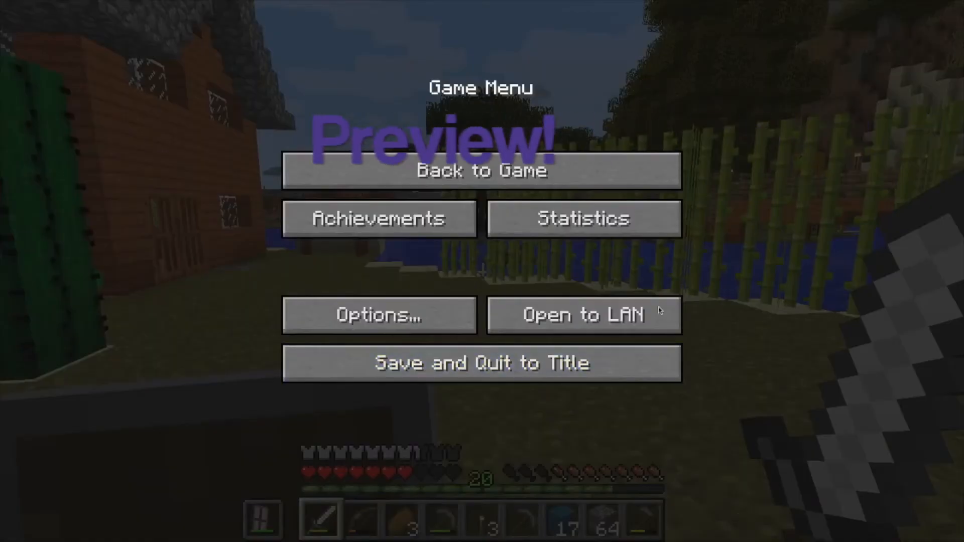
click(482, 167)
key(F5)
key(F5)
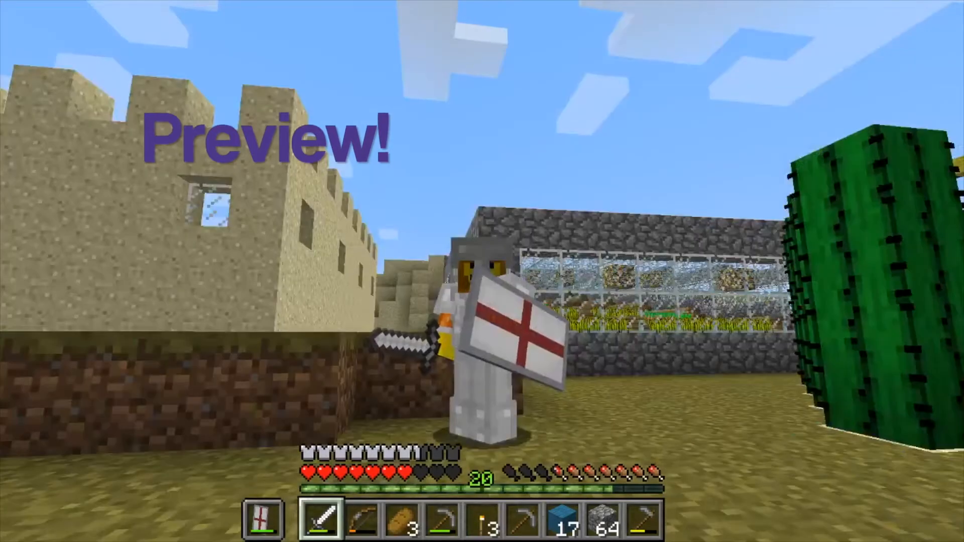
key(shift)
click(482, 271)
click(482, 271)
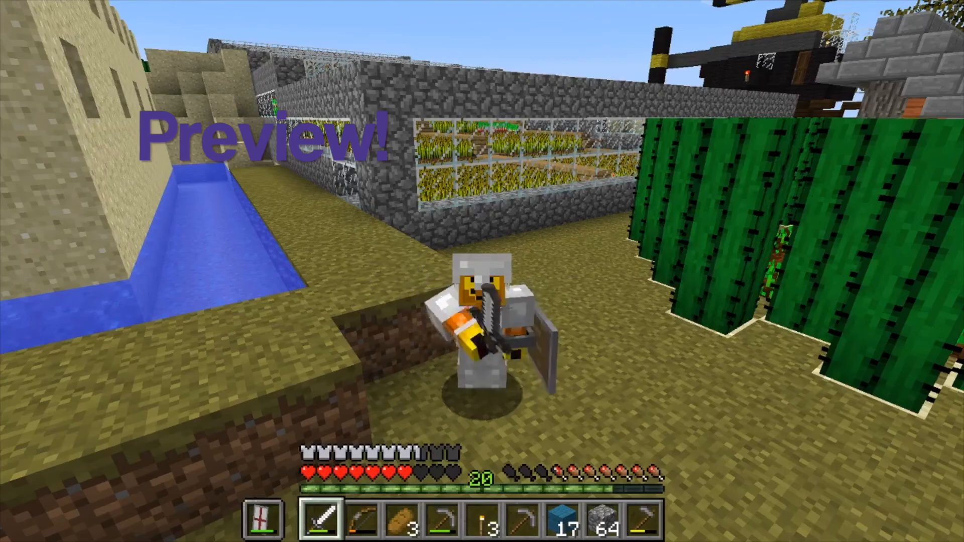
click(482, 272)
key(space)
click(482, 271)
key(space)
click(482, 272)
click(482, 271)
click(482, 271)
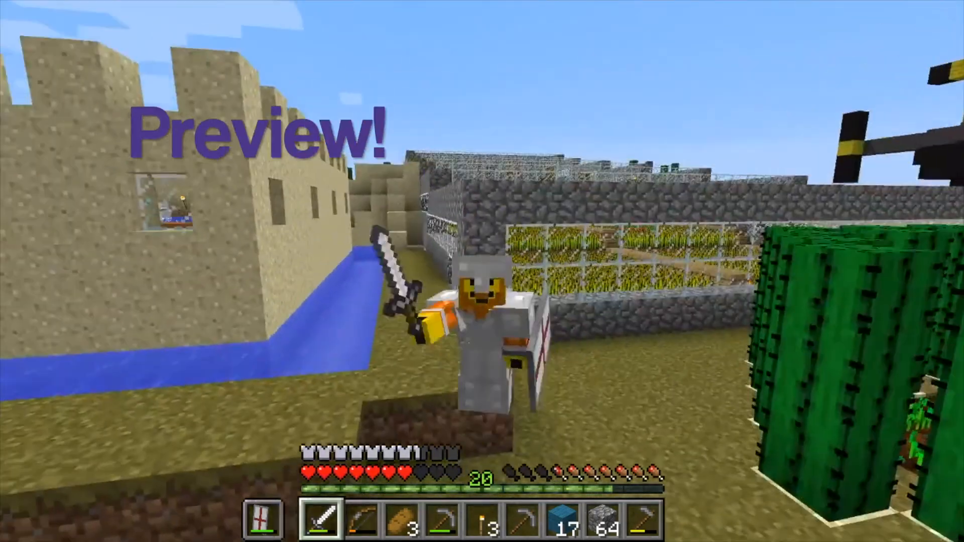
click(482, 271)
click(482, 271)
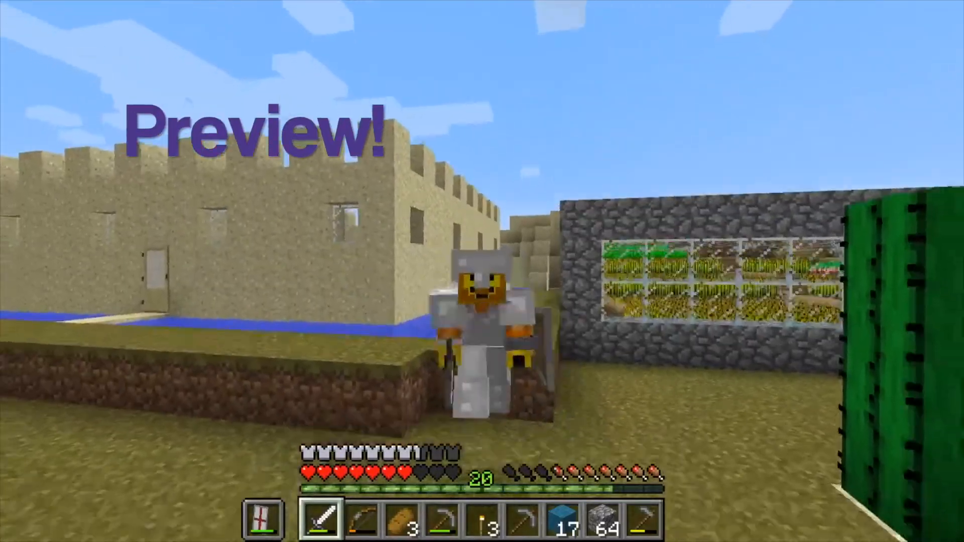
click(482, 271)
click(482, 271)
click(482, 271)
key(space)
click(482, 271)
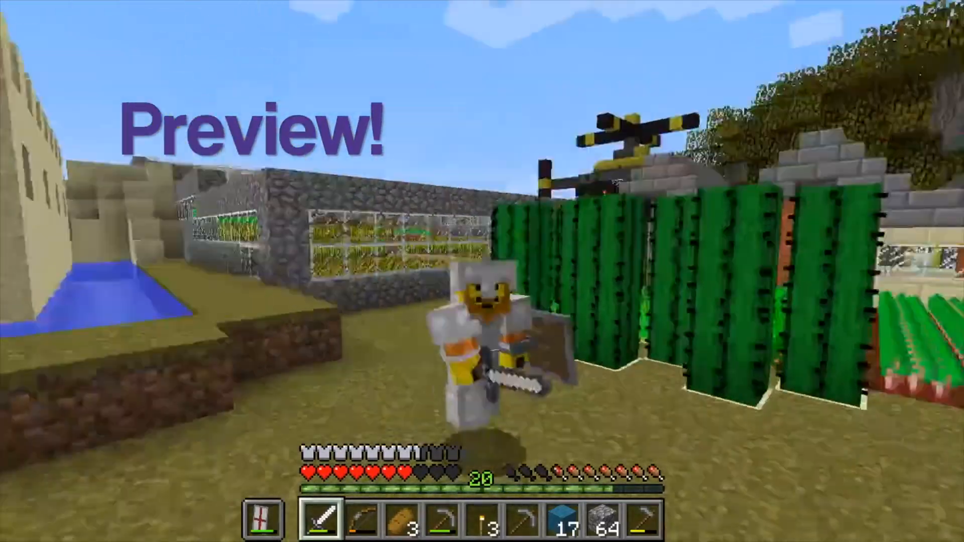
key(space)
key(space)
click(482, 271)
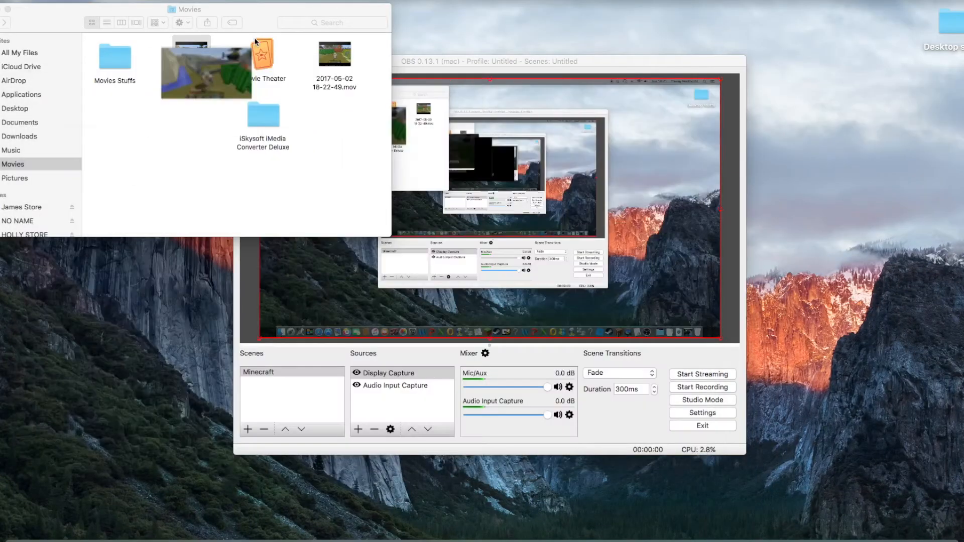
drag(255, 41, 256, 45)
double_click(335, 54)
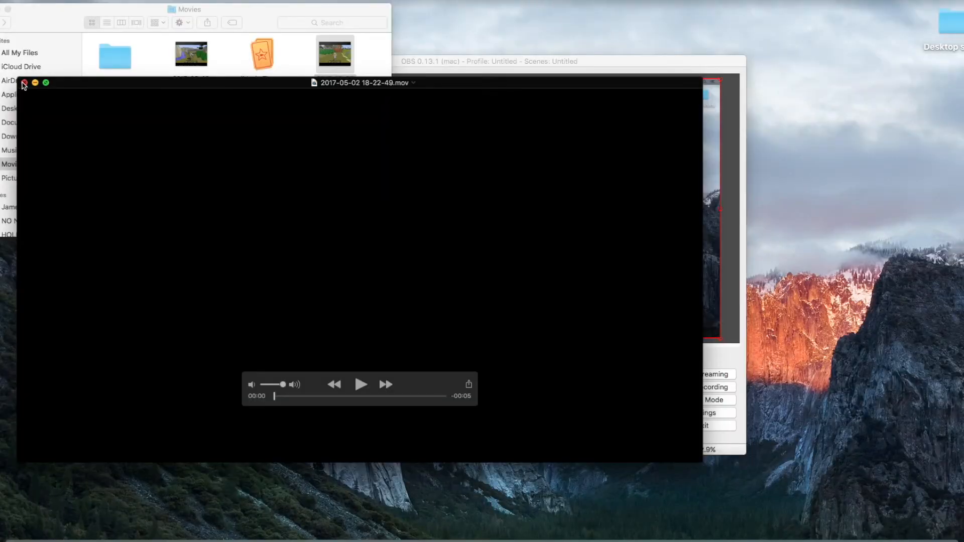
click(25, 81)
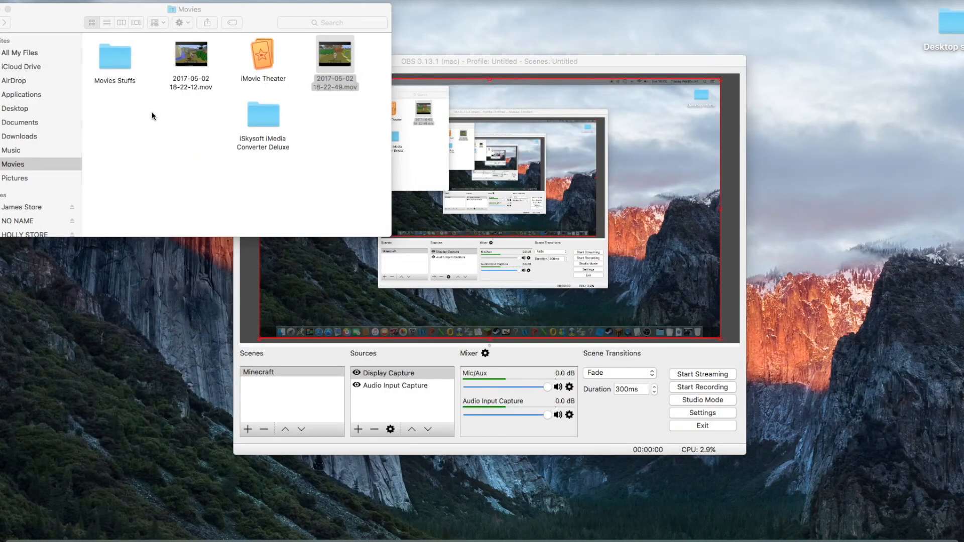
click(478, 189)
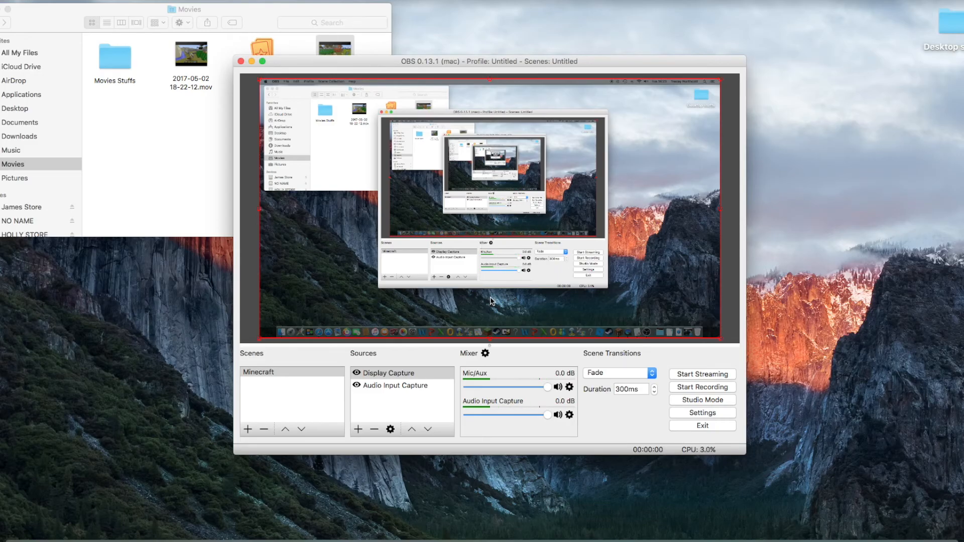
click(205, 108)
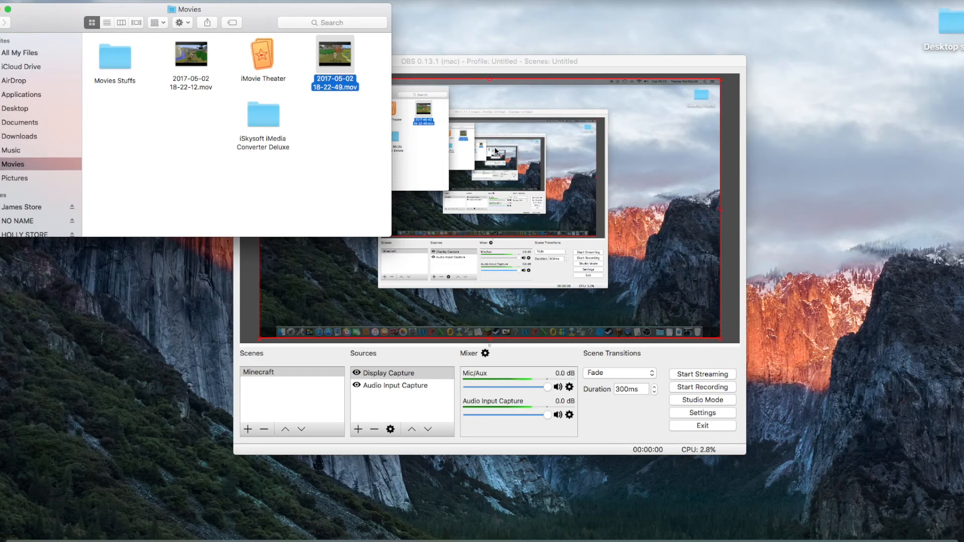
click(673, 133)
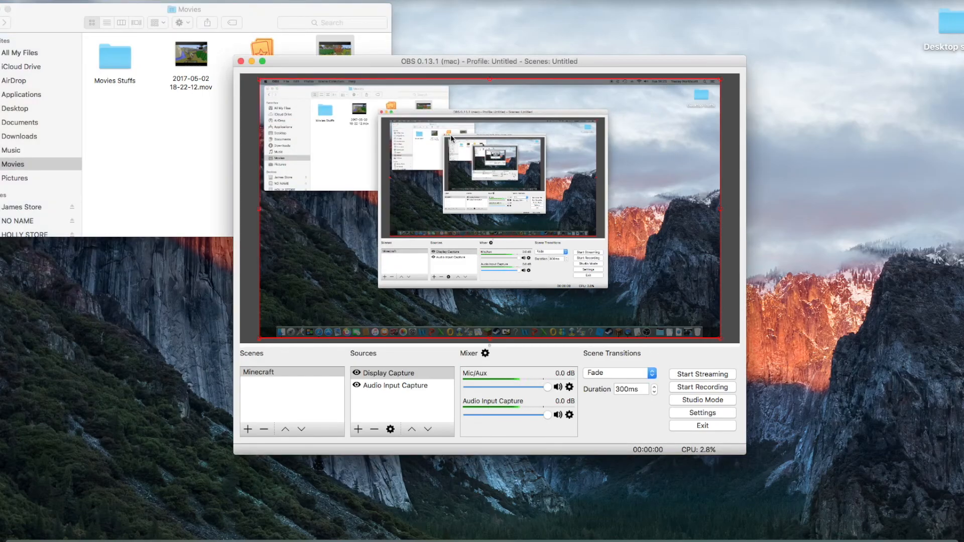